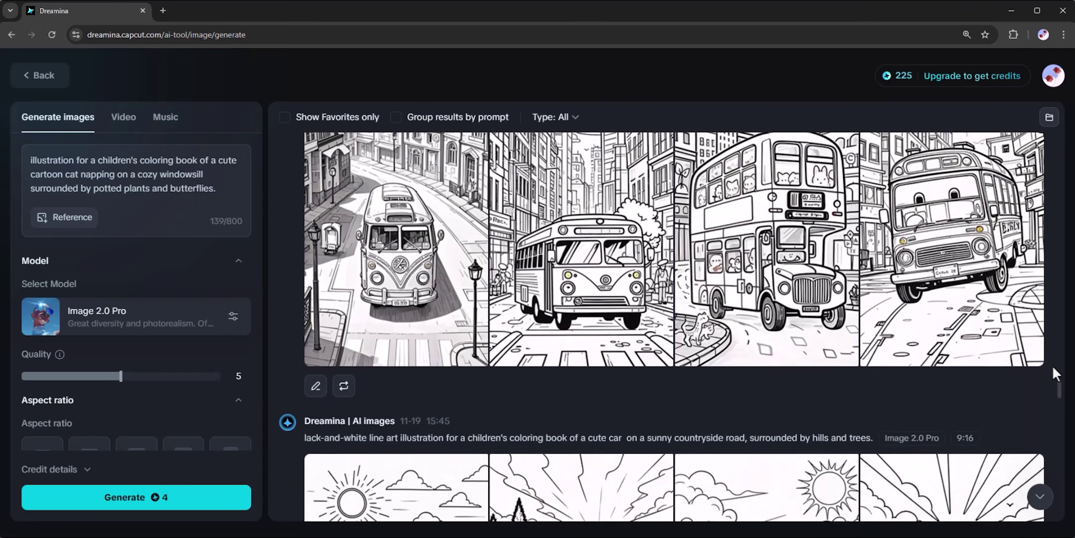
{"action": "scroll", "coordinate": [1052, 364], "scroll_direction": "down", "scroll_amount": 5}
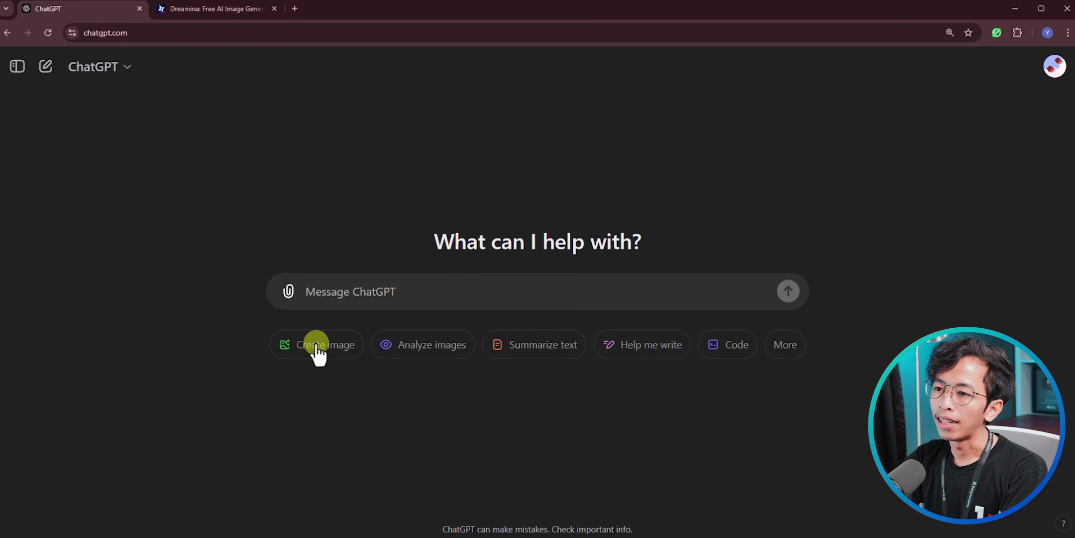
Ask ChatGPT in Indonesian to adapt the cat coloring-book prompt for bebek, kucing, katak, buaya, tupai, with different backgrounds and activities and "cute" before each subject
{"action": "left_click", "coordinate": [368, 290]}
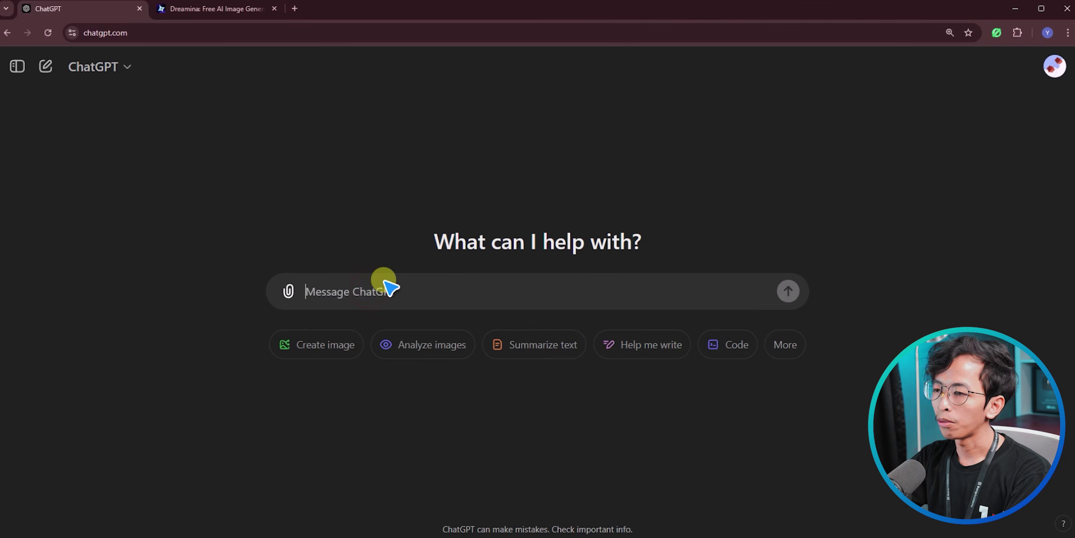
{"action": "type", "text": "ini adalah prompt yang dipakai untuk membuat line art buku mewarna anak \"Black-and-white line art illustration for a children's coloring book of a cute cartoon cat playing with butterflies in the vegetable garden.\" bantu ubah prompt di atas untuk gambar bebek, kucing, katak, buaya, tupai dengan latar belakang dan aktifitas yang berbeda dan tetap tambahkan cute di awal subjeknya"}
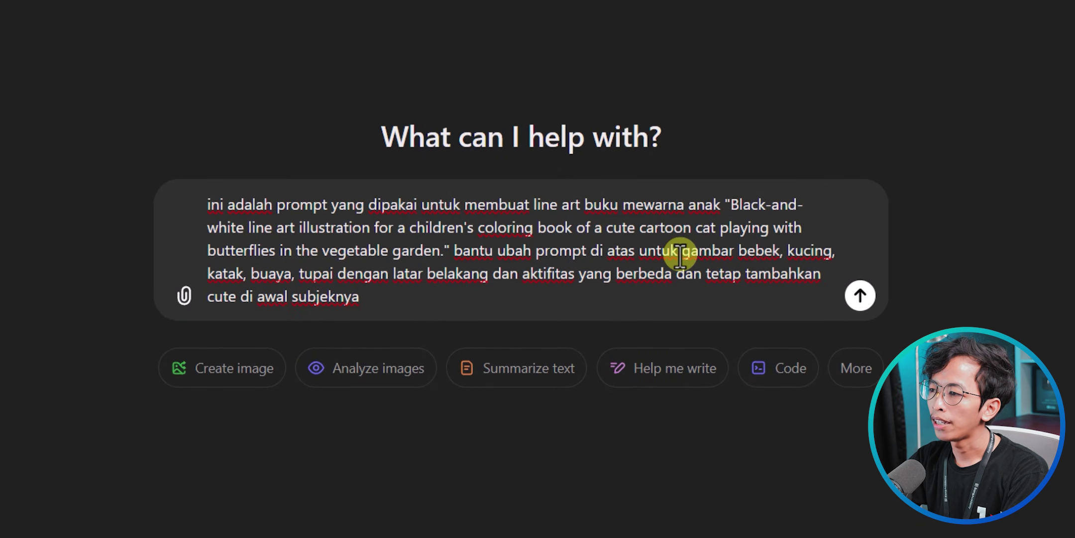
{"action": "left_click_drag", "start_coordinate": [680, 255], "coordinate": [323, 272]}
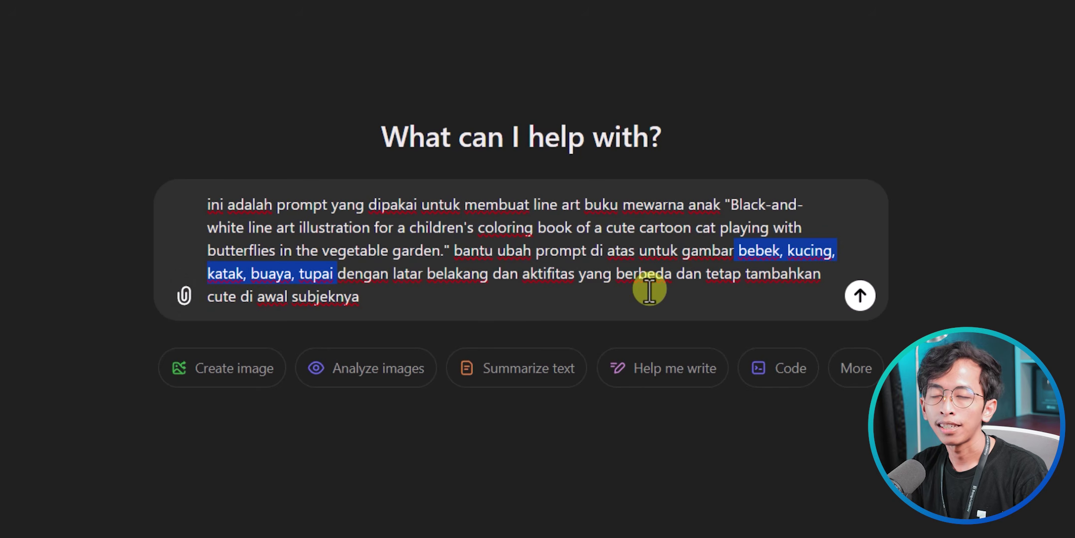
{"action": "left_click", "coordinate": [600, 293]}
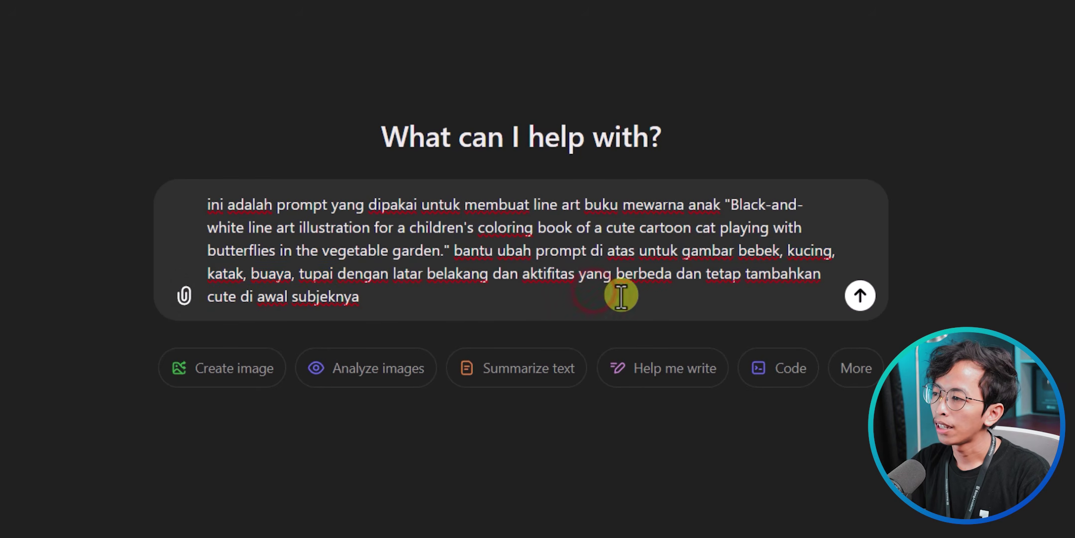
{"action": "left_click", "coordinate": [860, 295]}
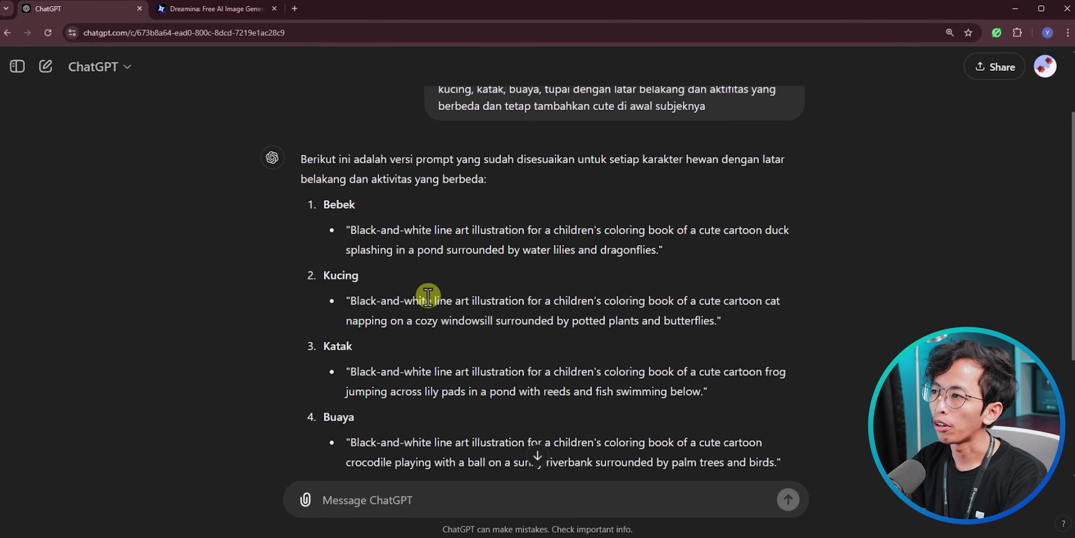
{"action": "scroll", "coordinate": [757, 194], "scroll_direction": "up", "scroll_amount": 1}
{"action": "scroll", "coordinate": [420, 226], "scroll_direction": "down", "scroll_amount": 1}
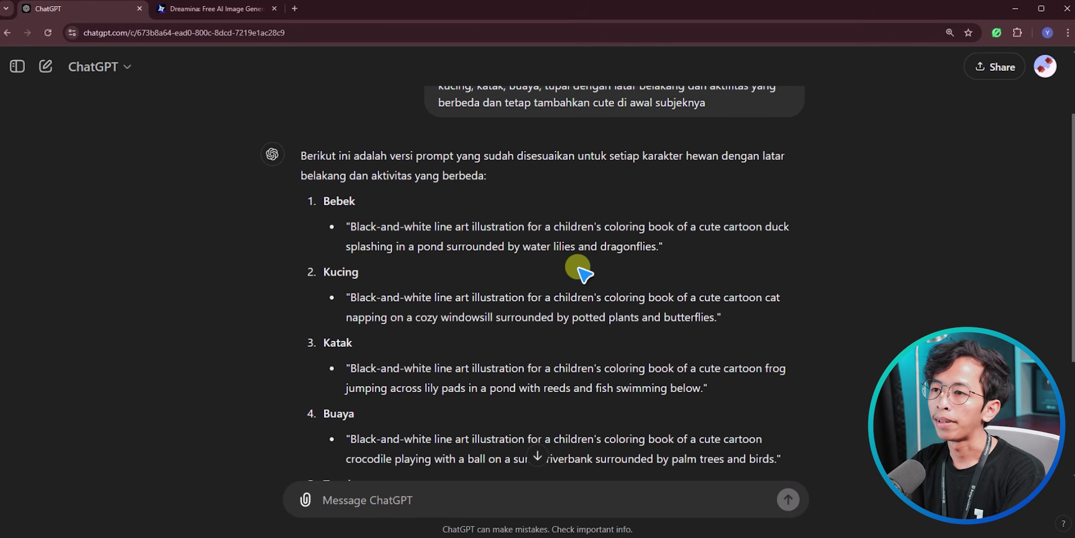
Open Dreamina's image generator and fill its prompt with the duck-splashing-in-a-pond prompt copied from ChatGPT
{"action": "left_click", "coordinate": [228, 15]}
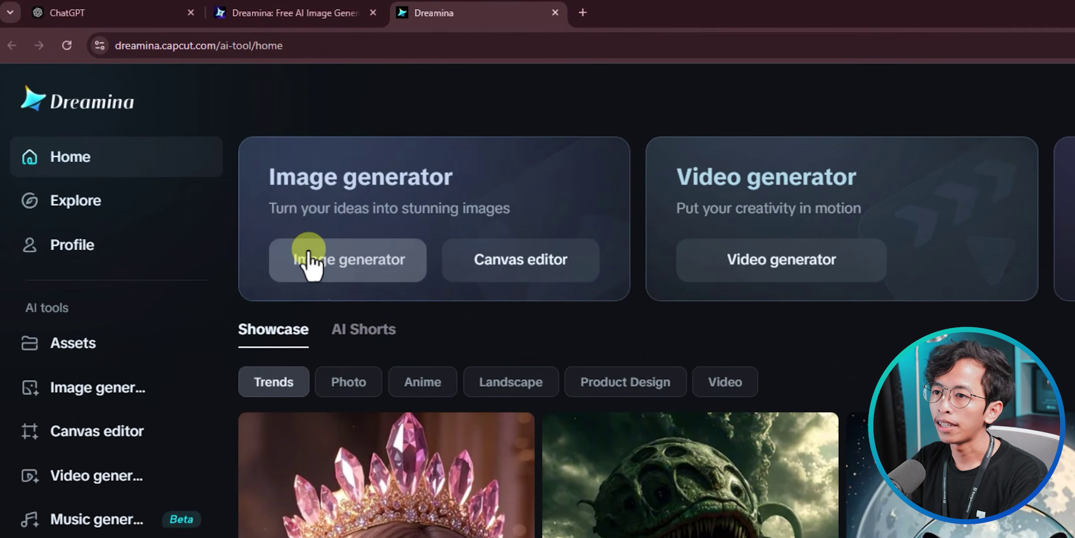
{"action": "left_click", "coordinate": [367, 266]}
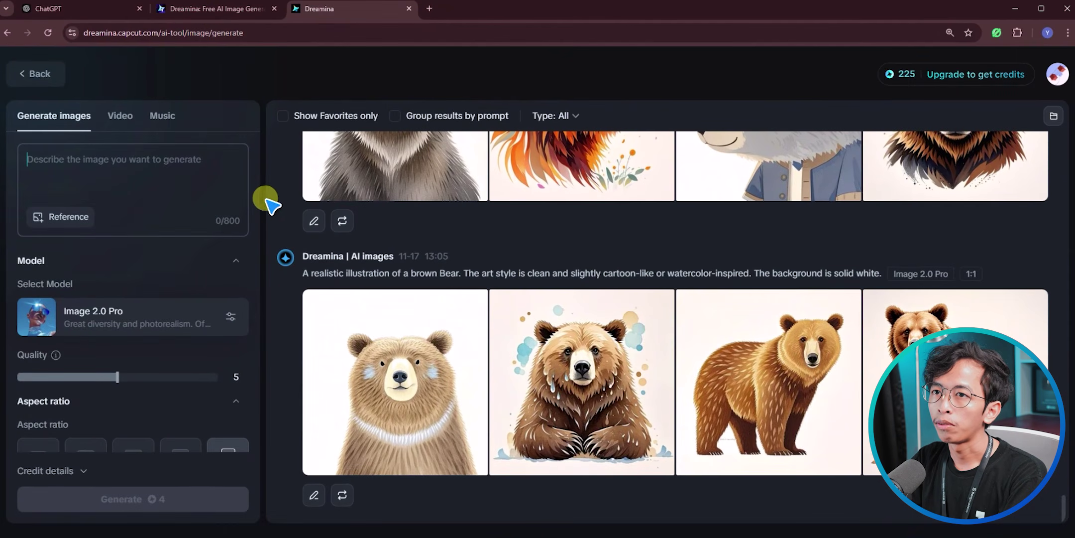
{"action": "left_click", "coordinate": [78, 9]}
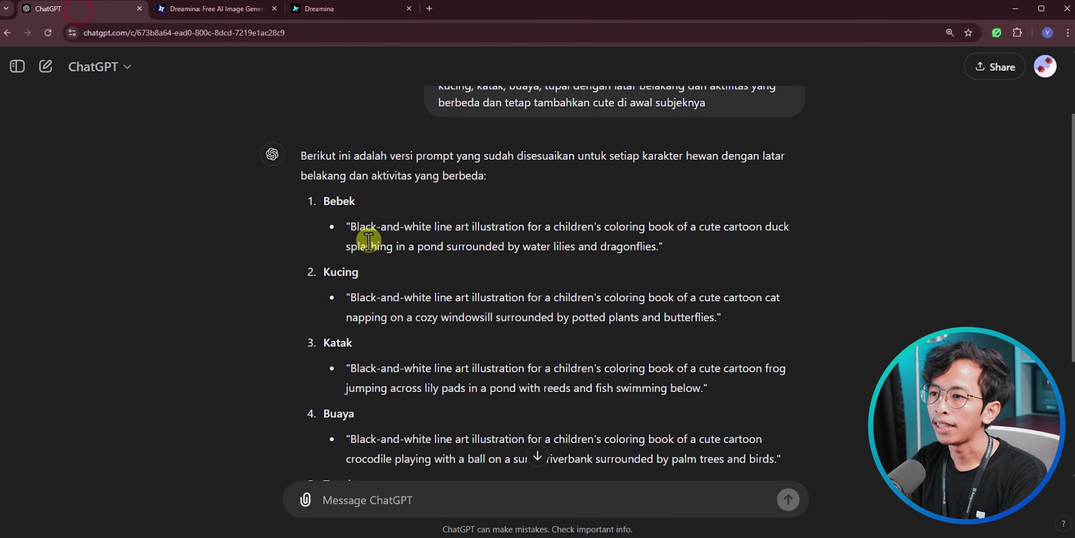
{"action": "left_click_drag", "start_coordinate": [351, 227], "coordinate": [623, 247]}
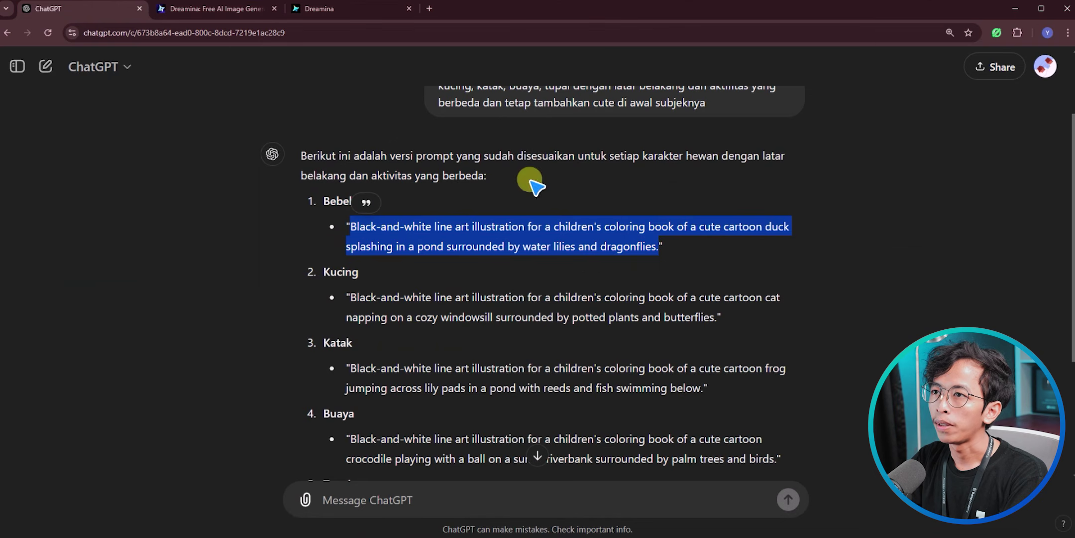
{"action": "left_click", "coordinate": [349, 9]}
{"action": "left_click", "coordinate": [106, 151]}
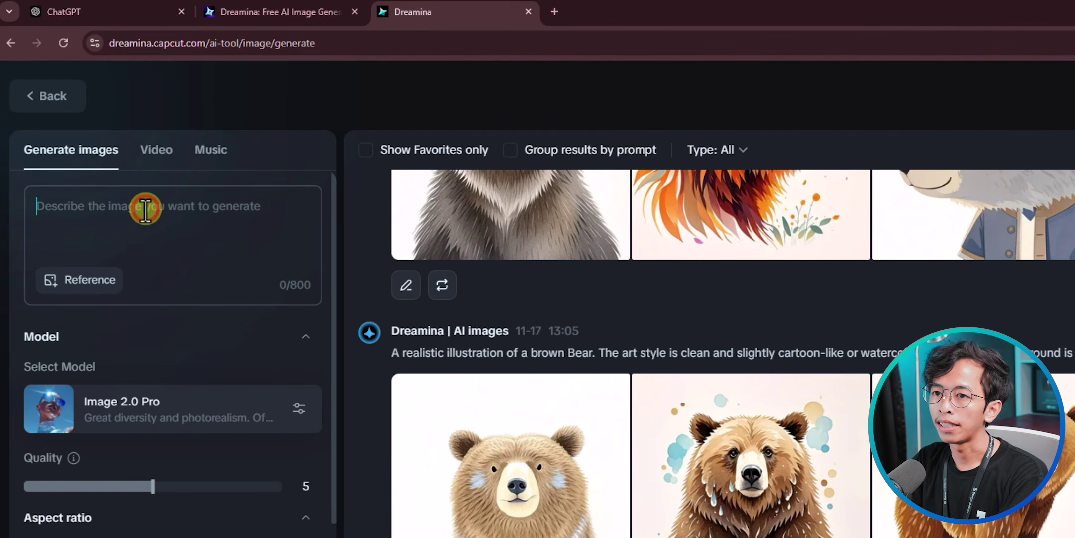
{"action": "type", "text": "Black-and-white line art illustration for a children's coloring book of a cute cartoon duck splashing in a pond surrounded by water lilies and dragonflies."}
Generate the pond duck images with the Image 2.0 Pro model and a 9:16 aspect ratio
{"action": "left_click", "coordinate": [264, 418]}
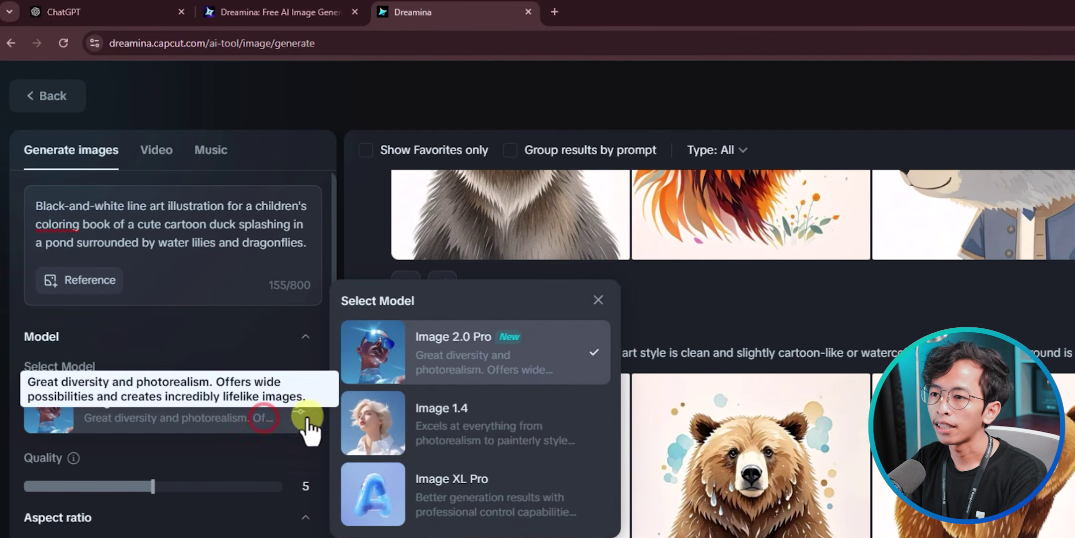
{"action": "left_click", "coordinate": [475, 356]}
{"action": "scroll", "coordinate": [259, 341], "scroll_direction": "down", "scroll_amount": 4}
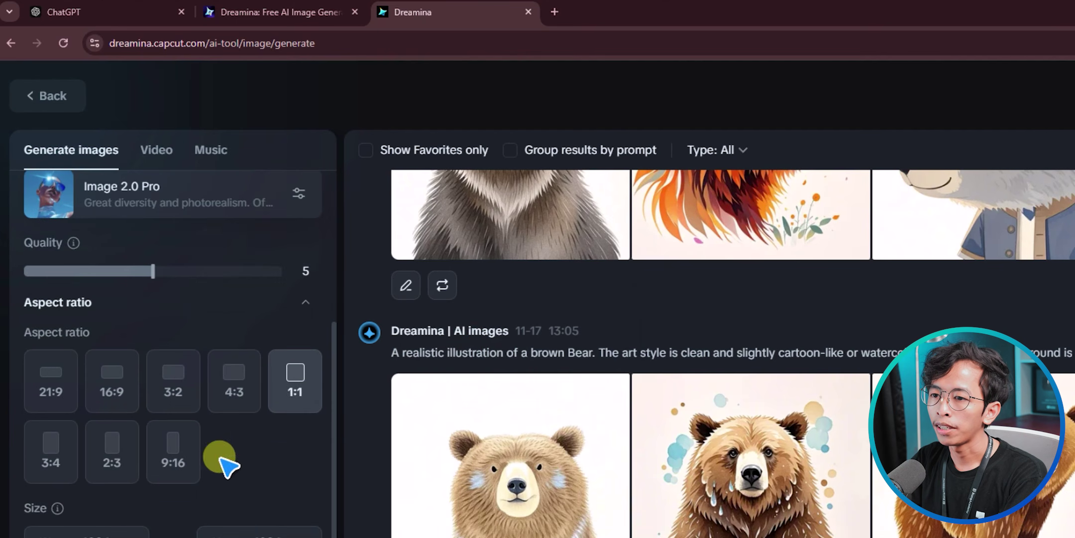
{"action": "left_click", "coordinate": [184, 453]}
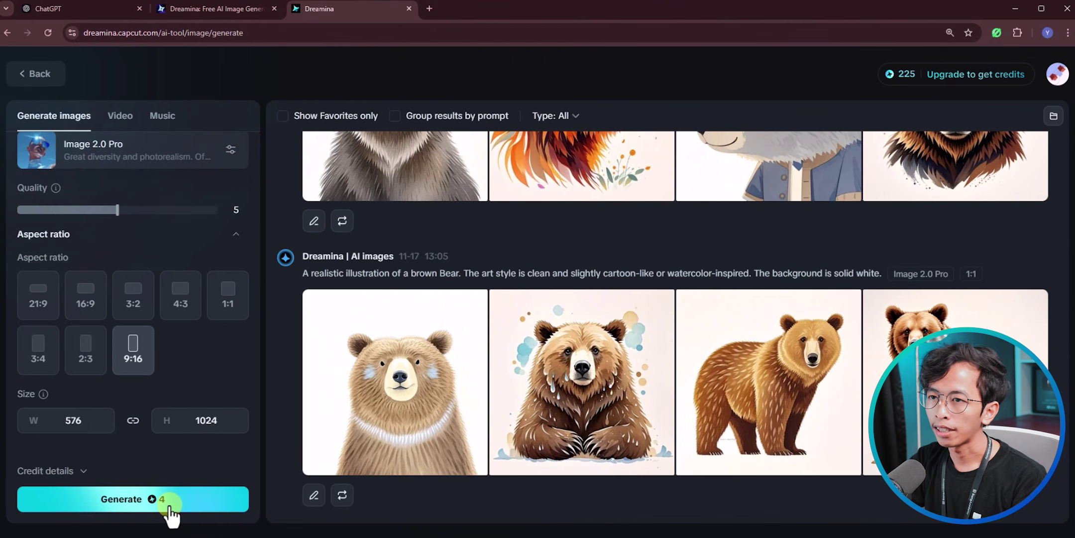
{"action": "left_click", "coordinate": [169, 503]}
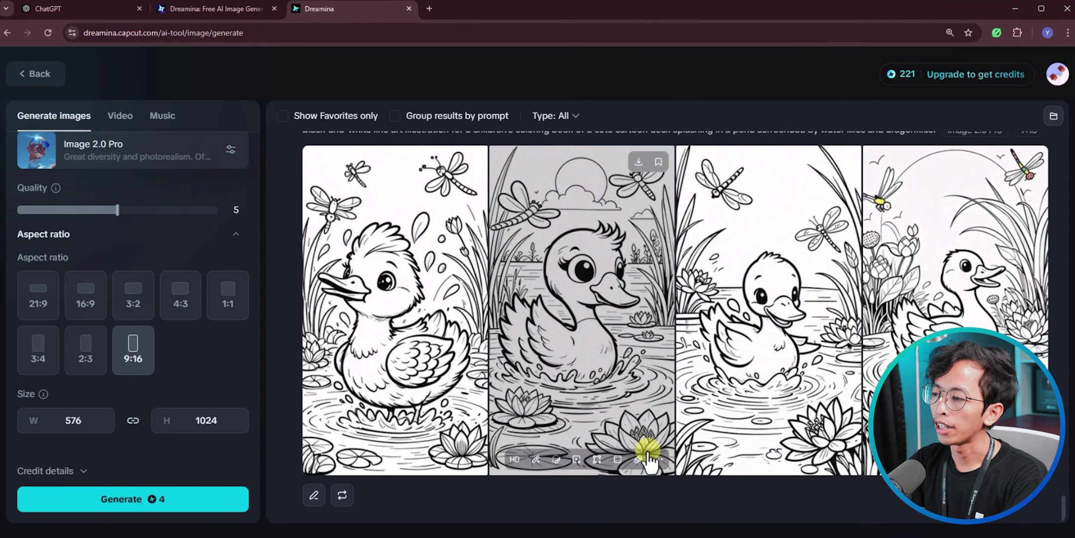
{"action": "mouse_move", "coordinate": [791, 293]}
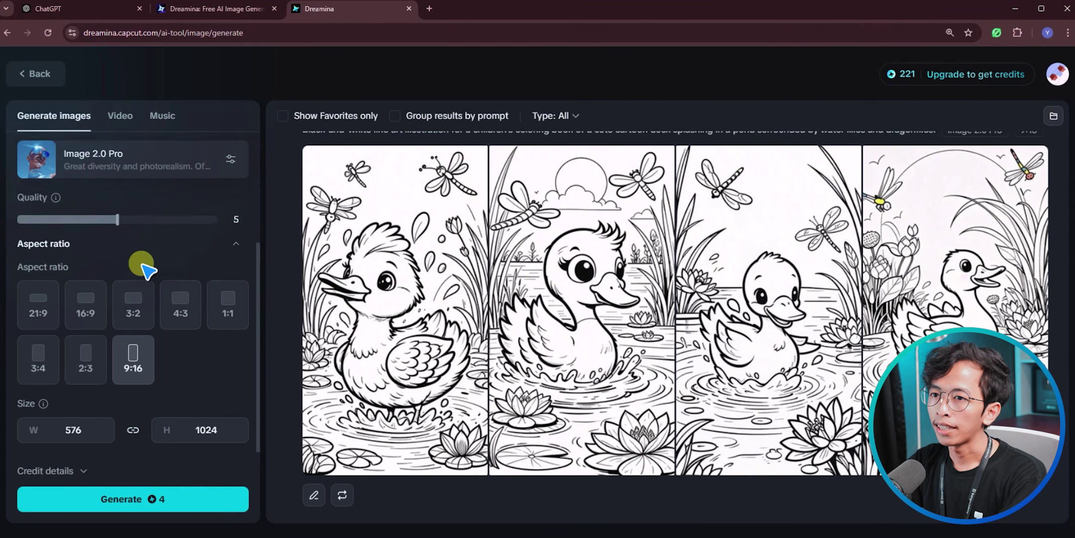
Shorten the prompt to end at "a cute cartoon duck", removing the pond and dragonflies description, and generate a new set of images
{"action": "scroll", "coordinate": [144, 284], "scroll_direction": "up", "scroll_amount": 5}
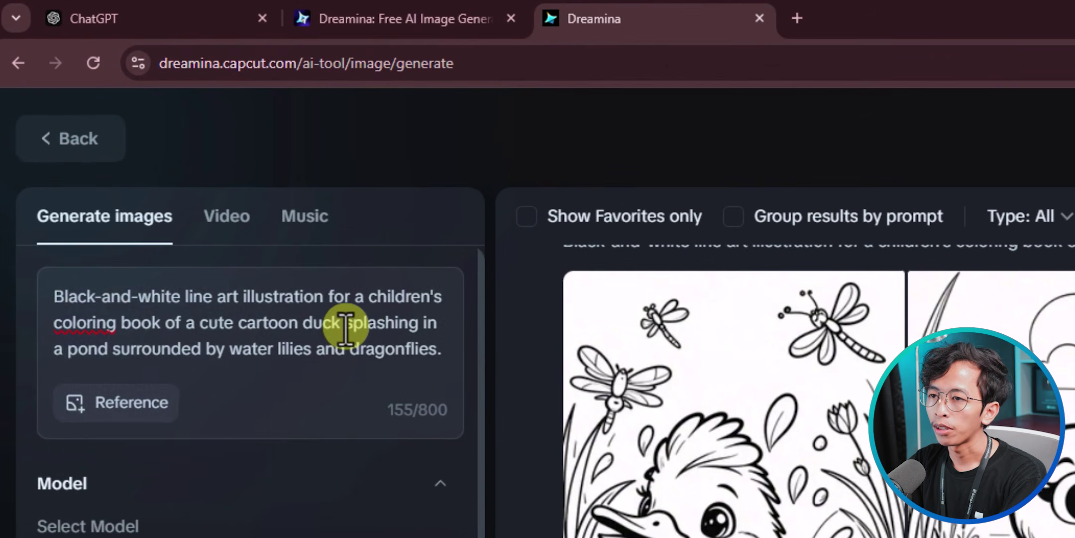
{"action": "left_click_drag", "start_coordinate": [341, 314], "coordinate": [445, 350]}
{"action": "key", "text": "BackSpace"}
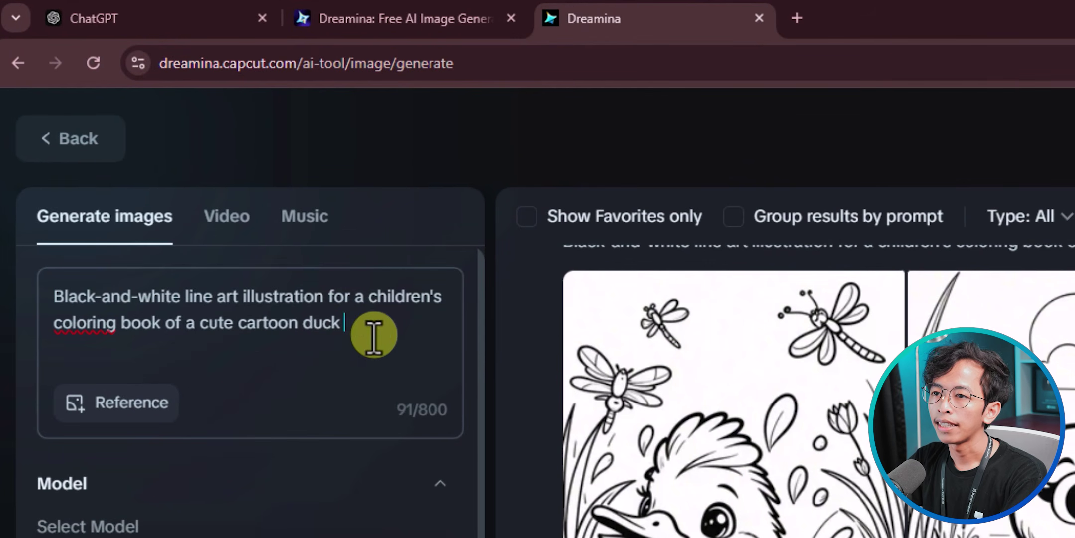
{"action": "mouse_move", "coordinate": [371, 330]}
{"action": "left_mouse_down"}
{"action": "mouse_move", "coordinate": [300, 342]}
{"action": "mouse_move", "coordinate": [366, 328]}
{"action": "left_mouse_up"}
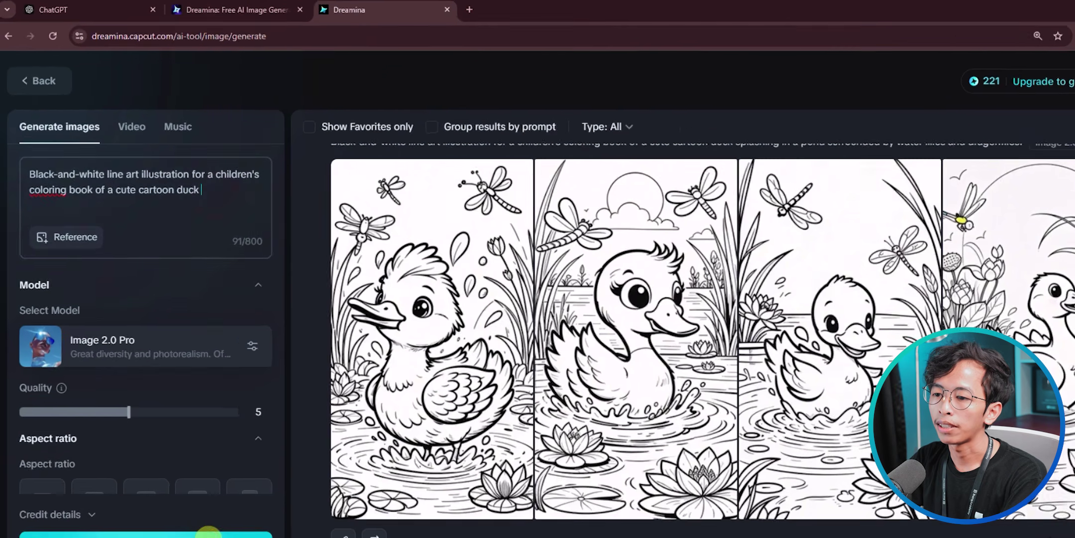
{"action": "left_click", "coordinate": [187, 498]}
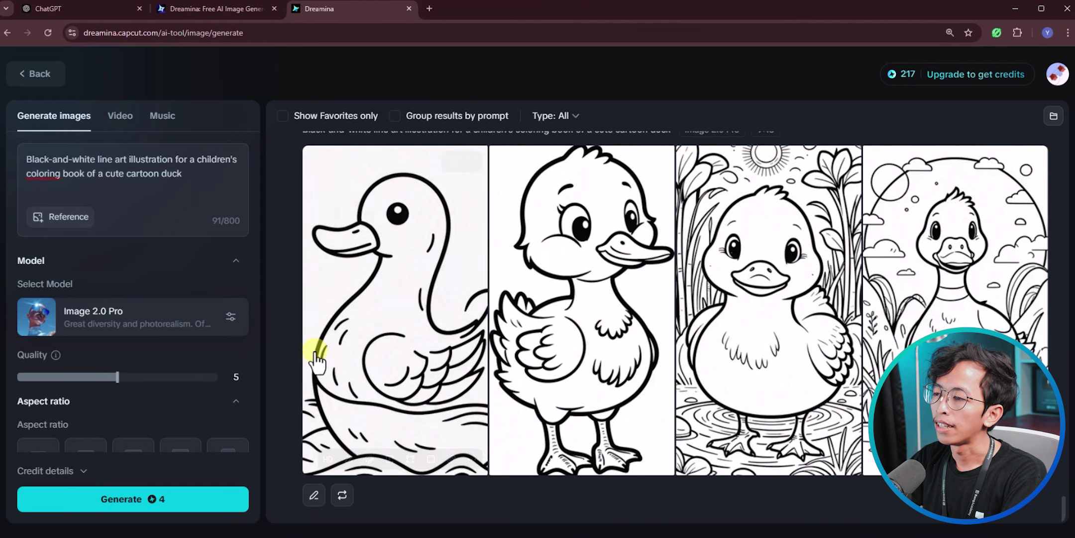
Preview the second image of the plain duck set and compare that set with the earlier pond duck images
{"action": "left_click", "coordinate": [602, 365]}
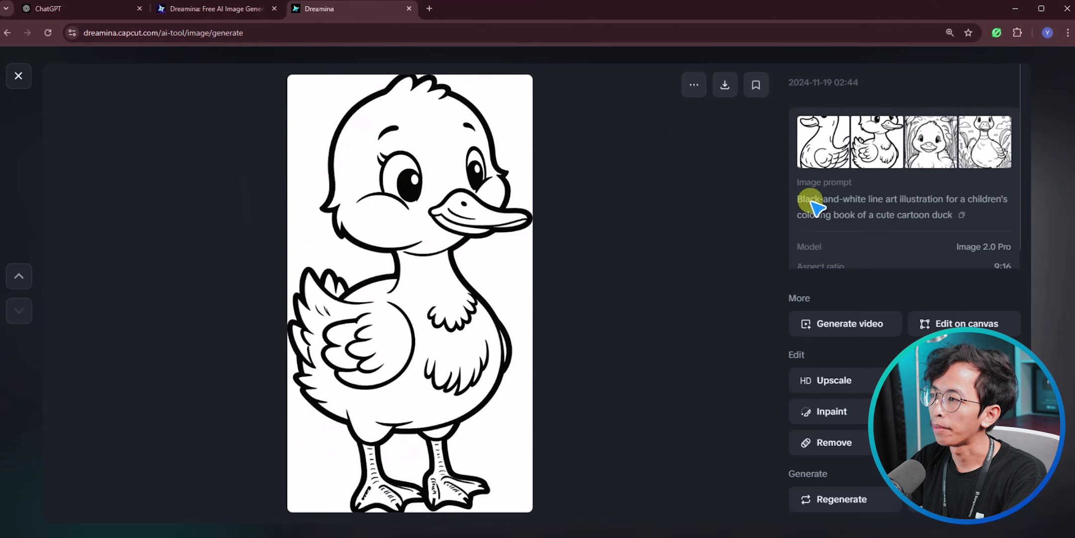
{"action": "left_click", "coordinate": [18, 77]}
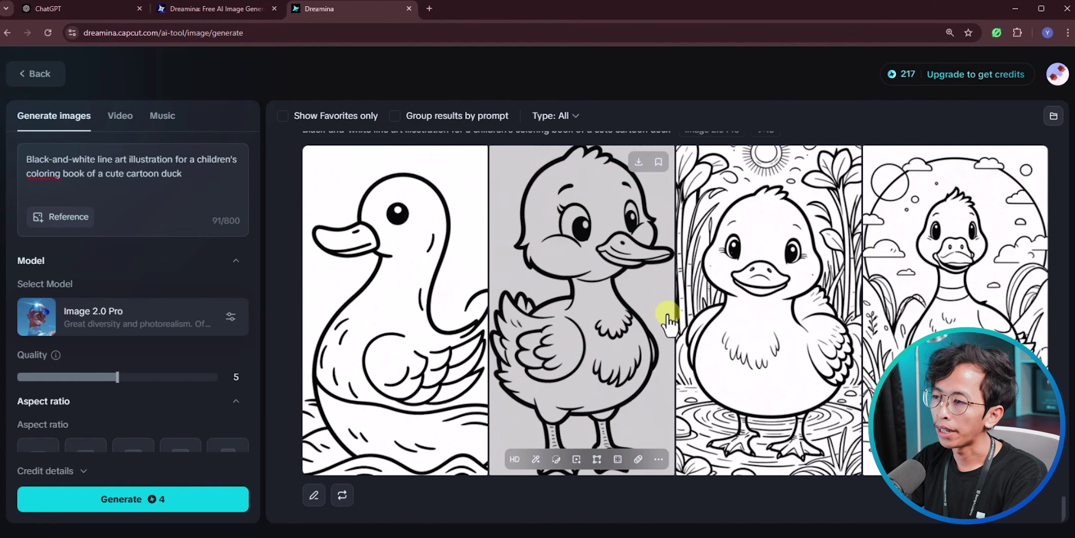
{"action": "scroll", "coordinate": [561, 291], "scroll_direction": "up", "scroll_amount": 10}
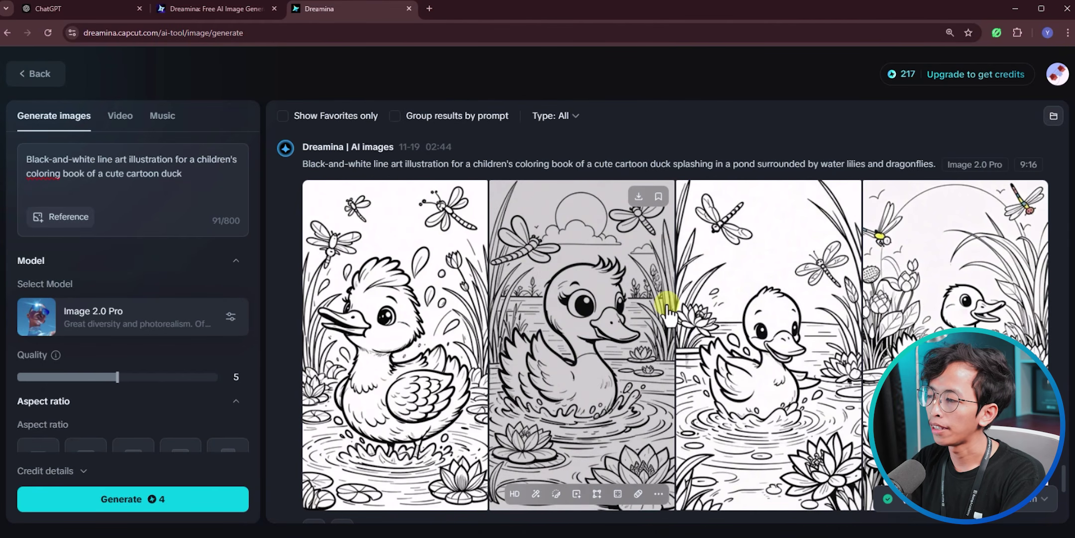
{"action": "scroll", "coordinate": [751, 300], "scroll_direction": "down", "scroll_amount": 1}
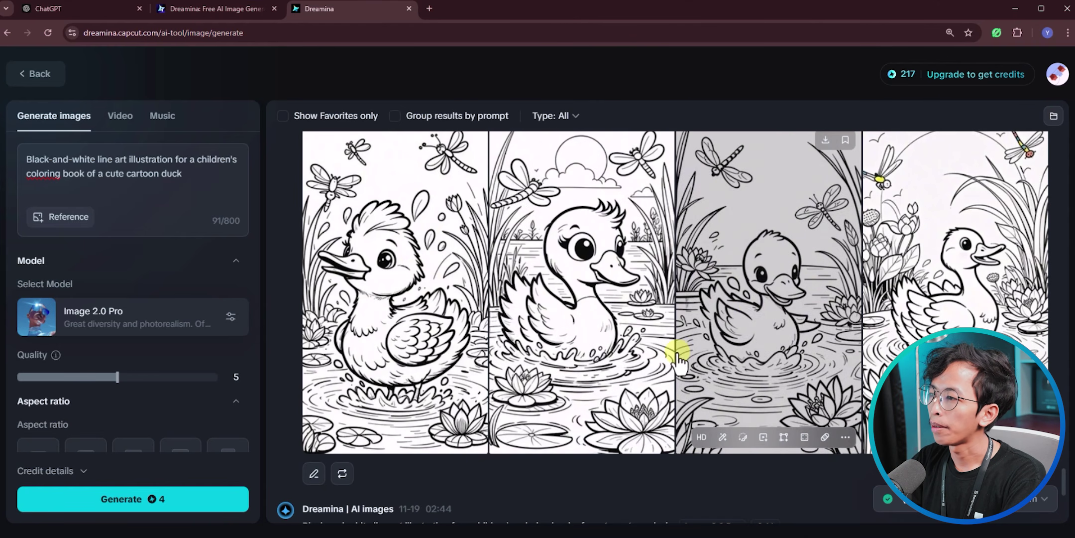
Enlarge the third pond duck image to inspect its line quality and close the preview
{"action": "left_click", "coordinate": [755, 312]}
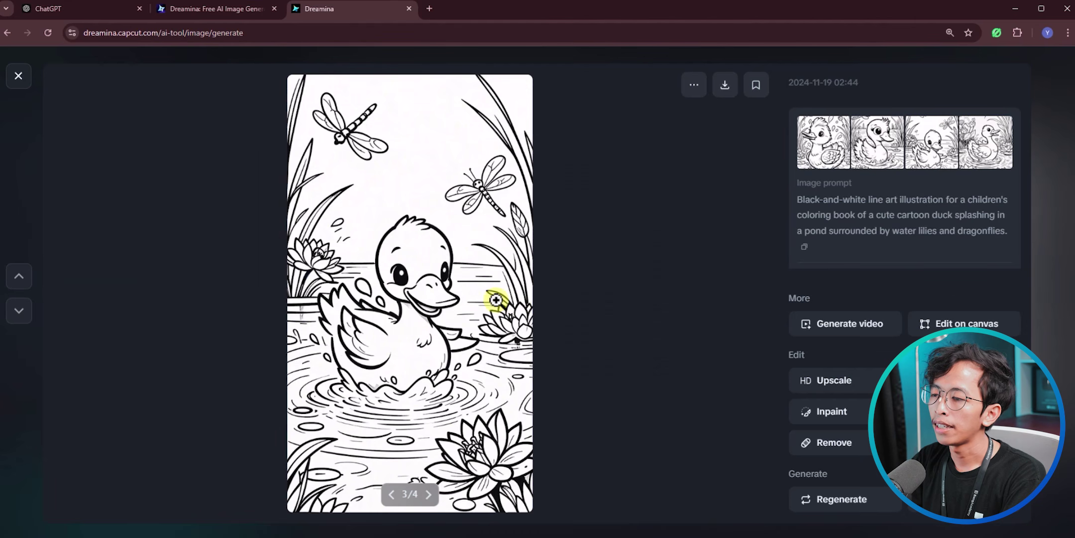
{"action": "scroll", "coordinate": [417, 284], "scroll_direction": "up", "scroll_amount": 1}
{"action": "left_click", "coordinate": [417, 284]}
{"action": "scroll", "coordinate": [507, 262], "scroll_direction": "up", "scroll_amount": 5}
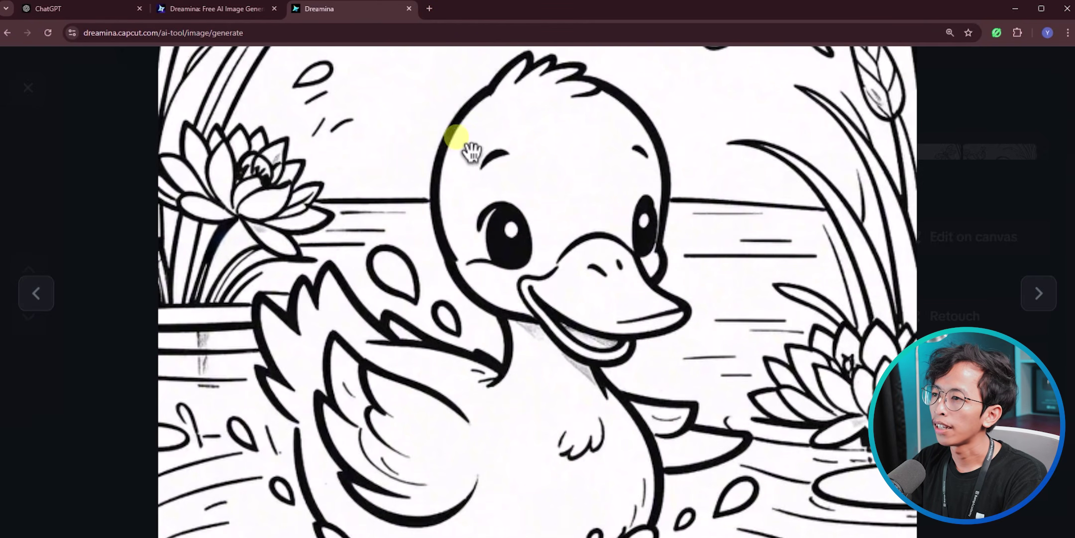
{"action": "scroll", "coordinate": [667, 303], "scroll_direction": "down", "scroll_amount": 4}
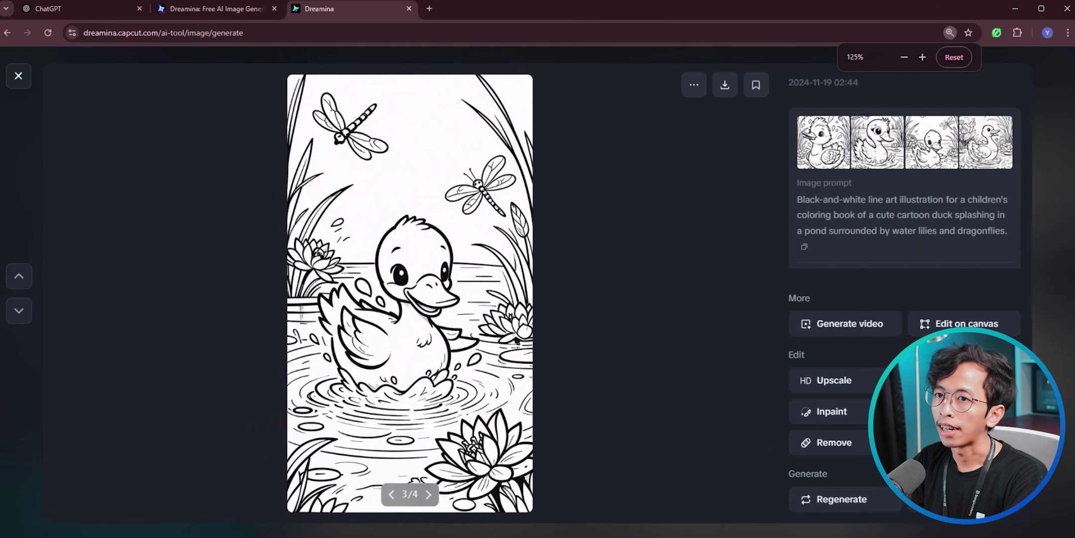
{"action": "left_click", "coordinate": [18, 75]}
Upscale the third image of the pond duck set
{"action": "scroll", "coordinate": [588, 322], "scroll_direction": "down", "scroll_amount": 5}
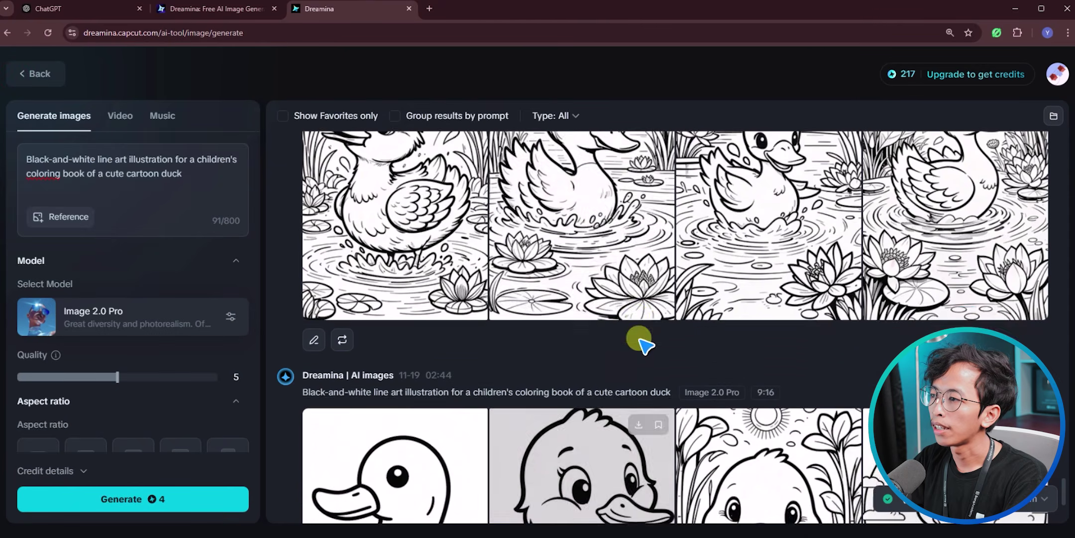
{"action": "scroll", "coordinate": [642, 343], "scroll_direction": "up", "scroll_amount": 1}
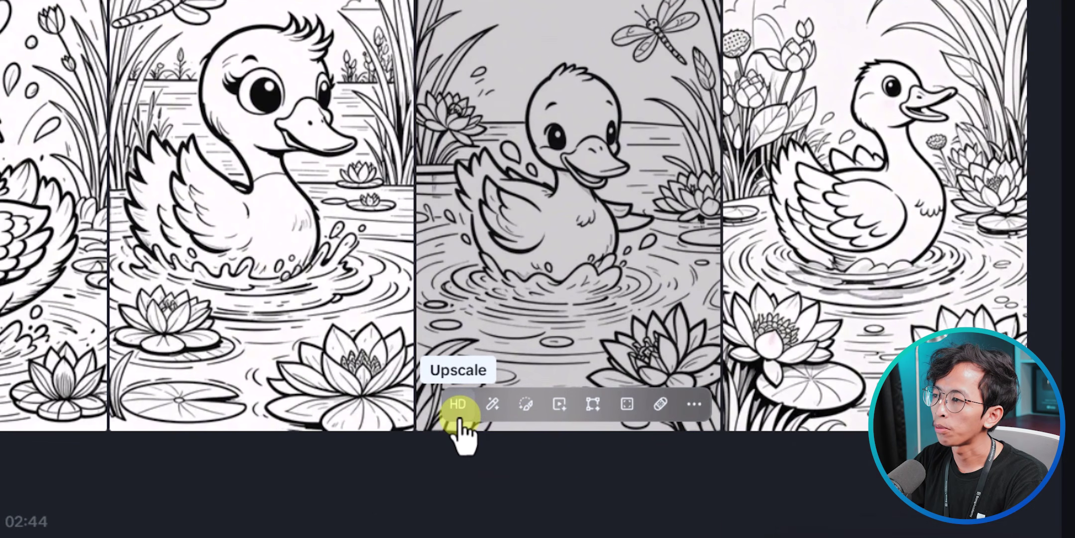
{"action": "left_click", "coordinate": [458, 406]}
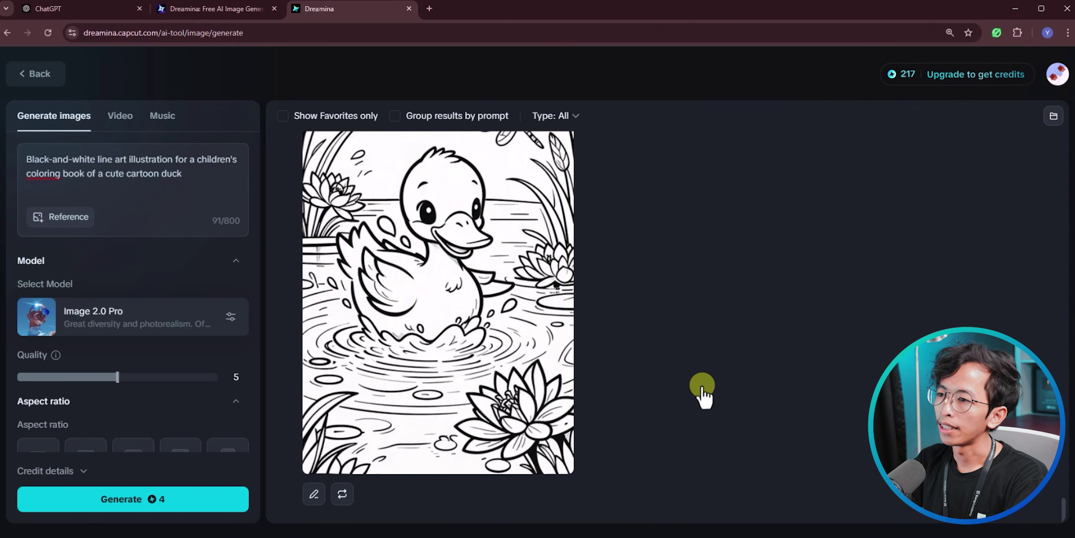
Open the upscaled pond duck image and examine its lines at high magnification
{"action": "left_click", "coordinate": [529, 297]}
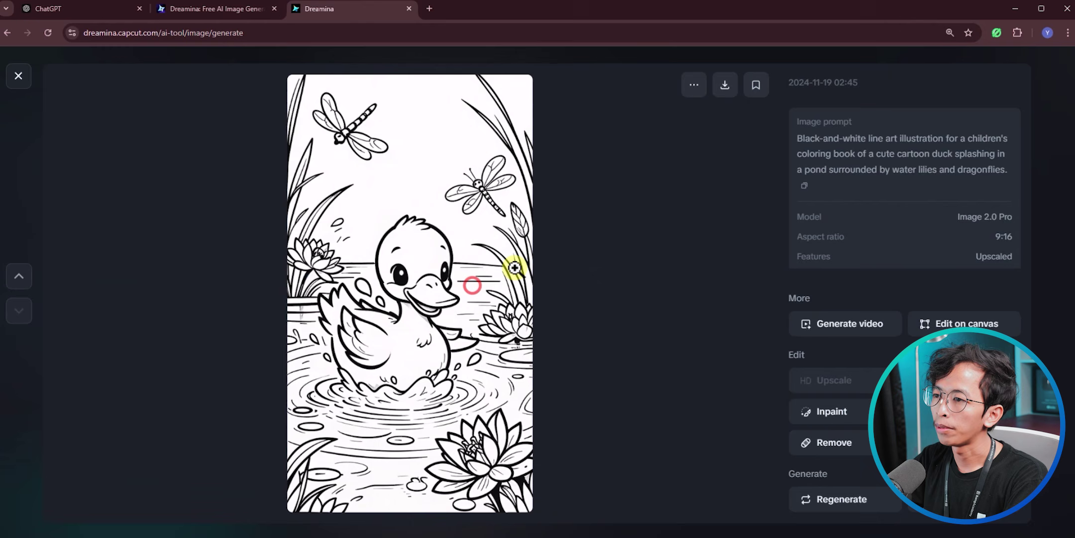
{"action": "left_click", "coordinate": [430, 254]}
{"action": "scroll", "coordinate": [528, 259], "scroll_direction": "up", "scroll_amount": 5}
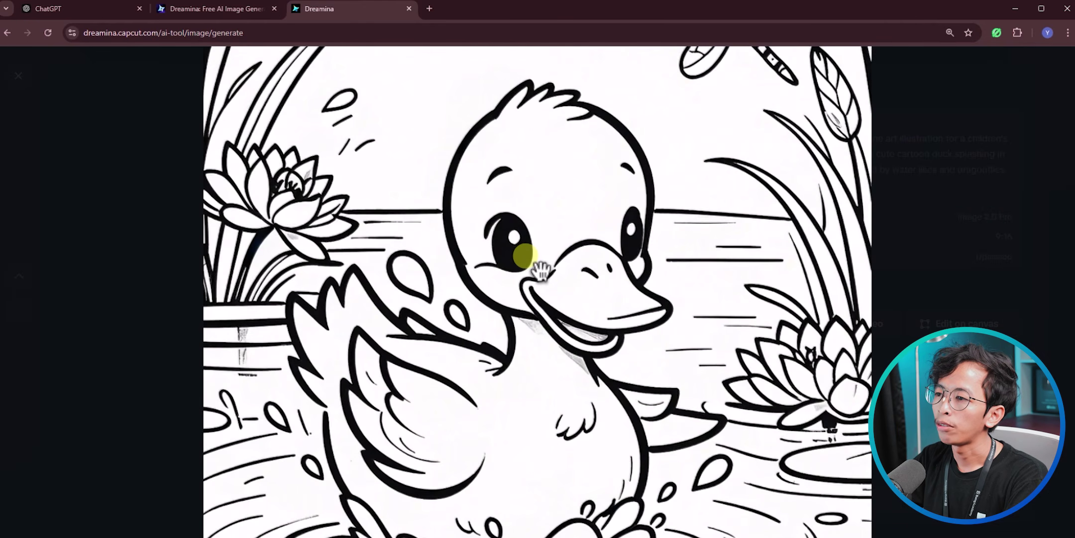
{"action": "scroll", "coordinate": [540, 269], "scroll_direction": "up", "scroll_amount": 2}
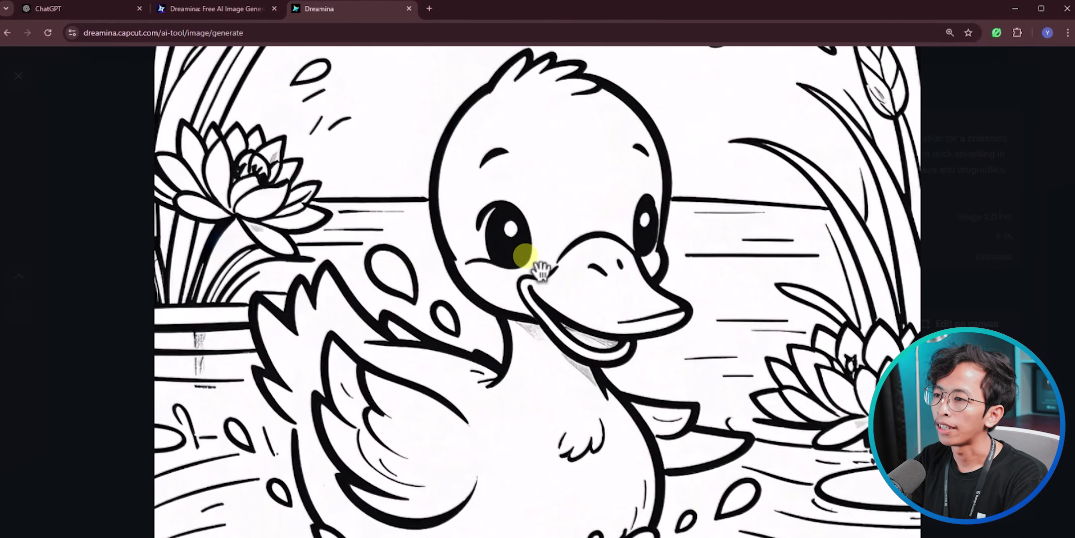
{"action": "left_click", "coordinate": [107, 118]}
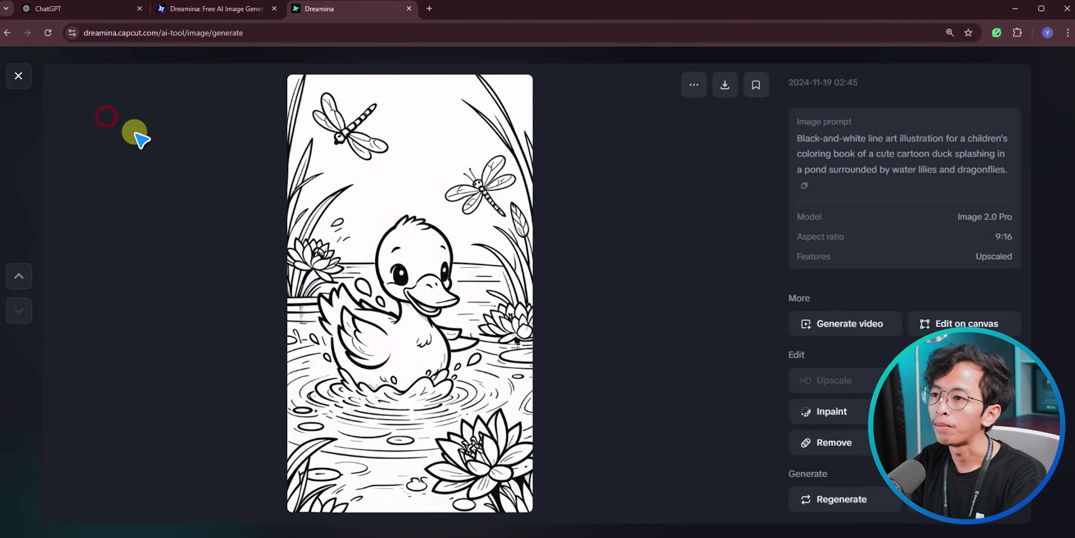
Download the upscaled duck pond image as a PNG and switch to Canva
{"action": "left_click", "coordinate": [726, 87]}
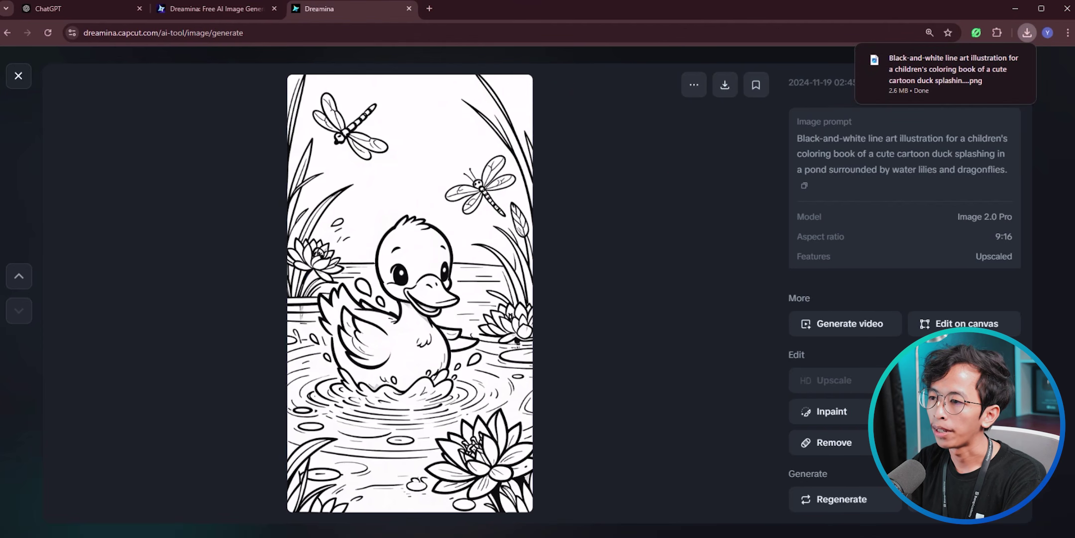
{"action": "key", "text": "alt+Tab"}
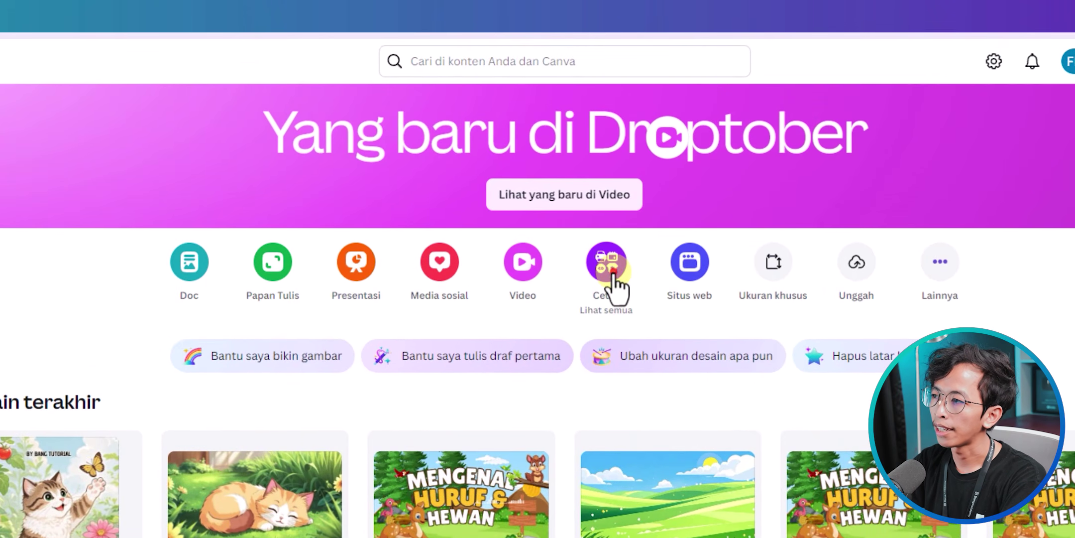
Create a blank A4 flyer design (Selebaran A4, 21 × 29,7 cm) from the print products
{"action": "left_click", "coordinate": [613, 273]}
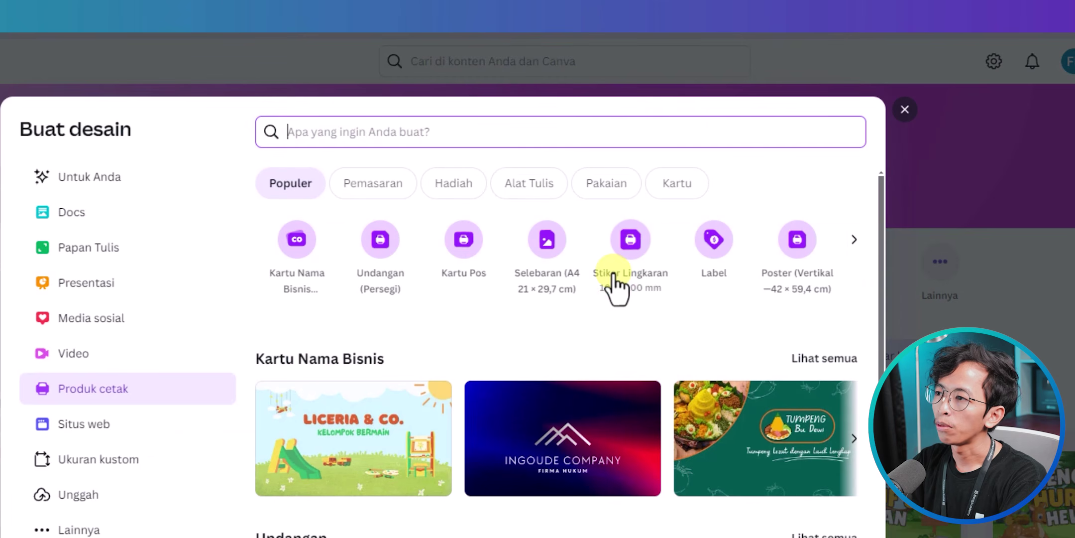
{"action": "left_click", "coordinate": [556, 249]}
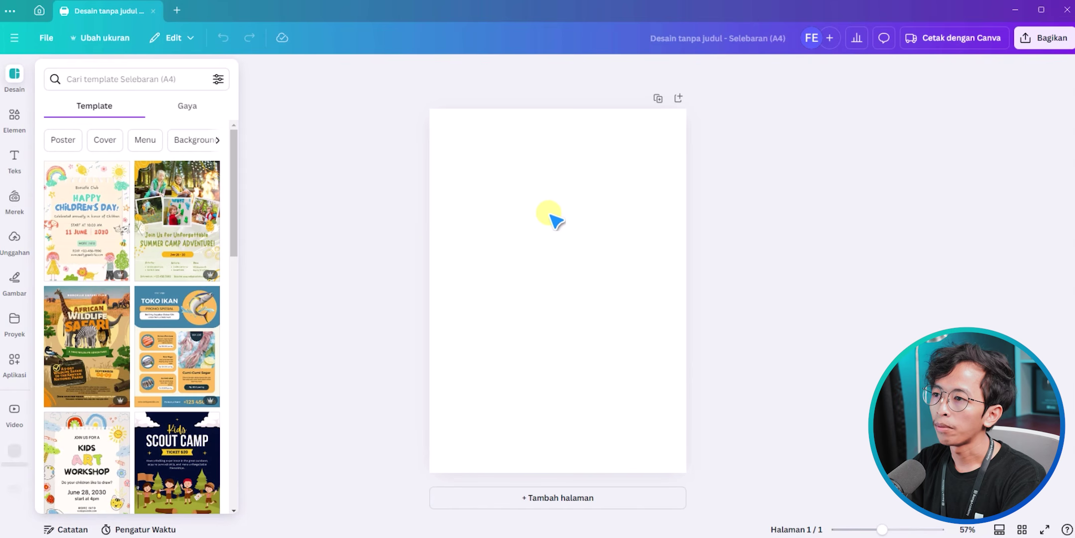
{"action": "left_click", "coordinate": [498, 175]}
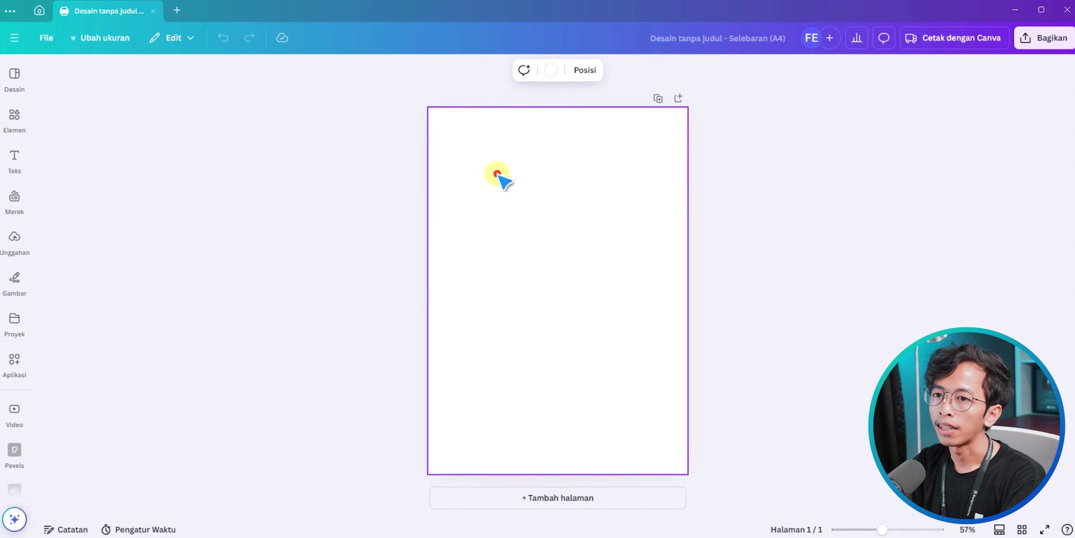
{"action": "left_click", "coordinate": [353, 155]}
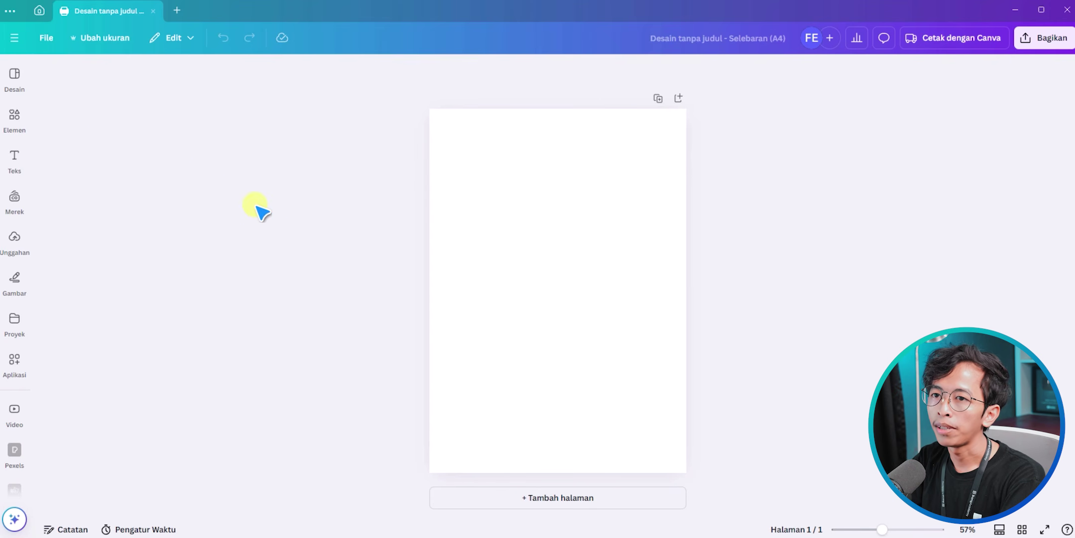
Add a square frame to the page and stretch it to fill the page with an even margin all around
{"action": "left_click", "coordinate": [21, 121]}
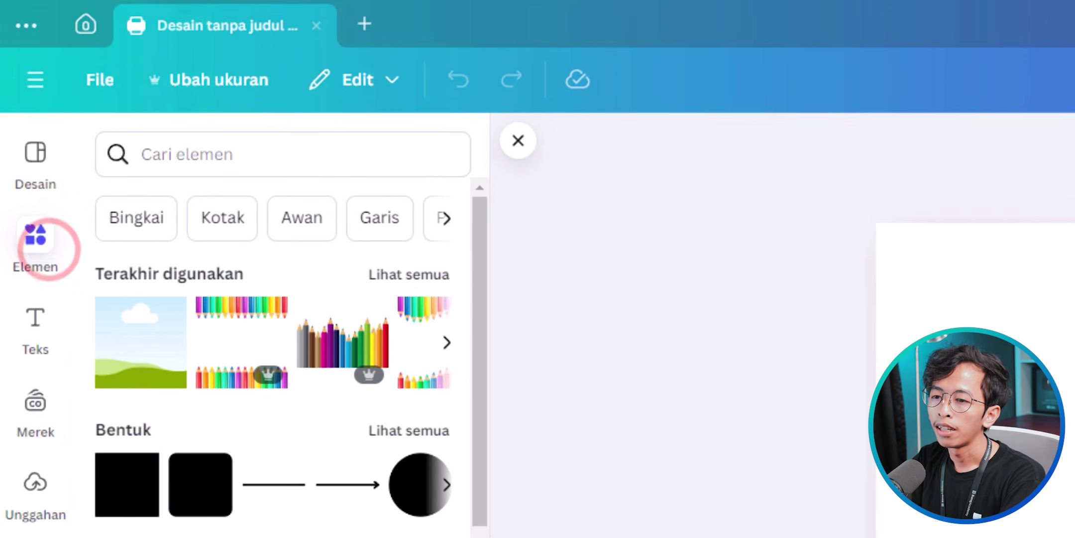
{"action": "scroll", "coordinate": [279, 448], "scroll_direction": "down", "scroll_amount": 15}
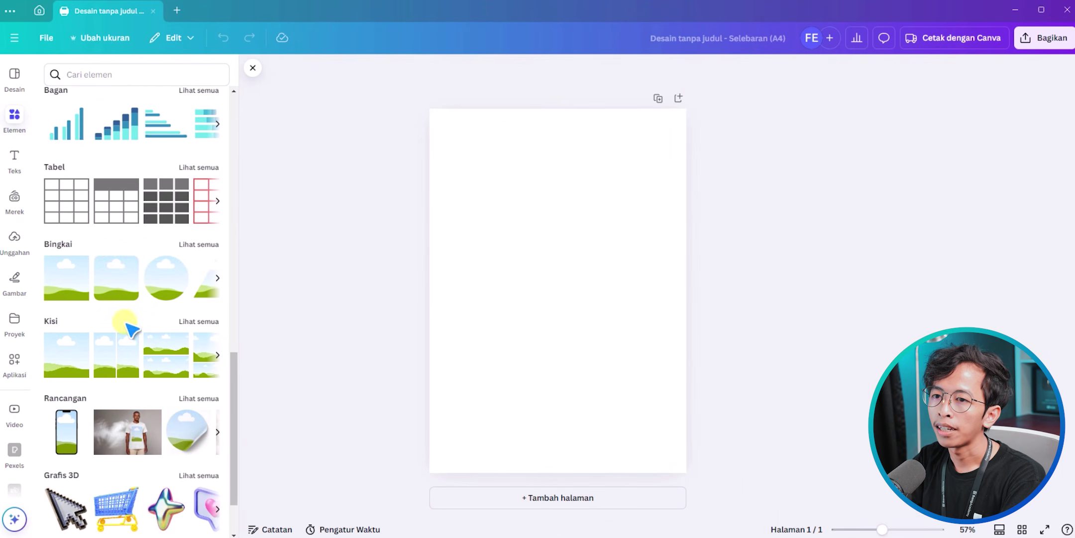
{"action": "left_click_drag", "start_coordinate": [65, 284], "coordinate": [463, 151]}
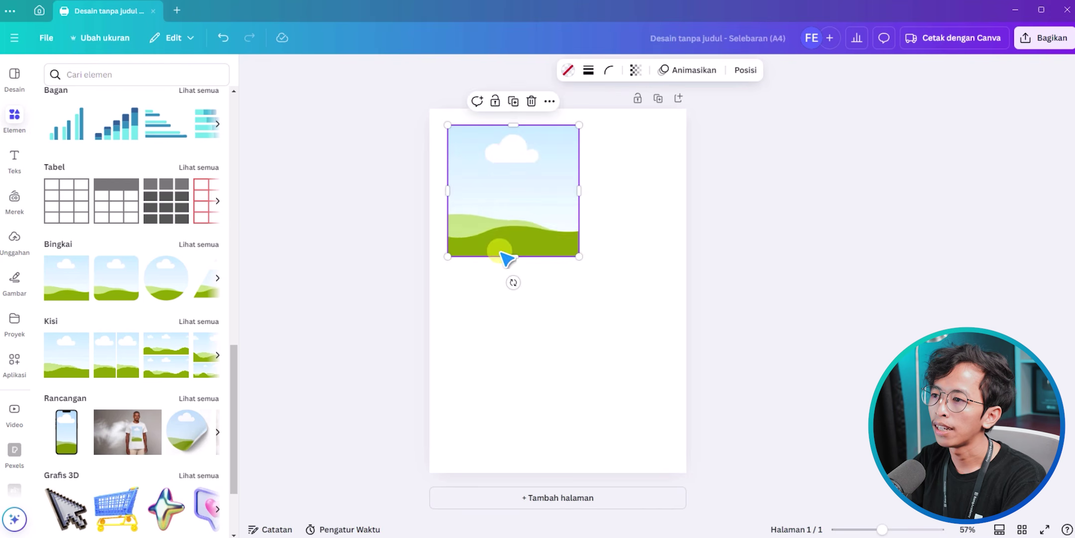
{"action": "left_click_drag", "start_coordinate": [510, 255], "coordinate": [525, 451]}
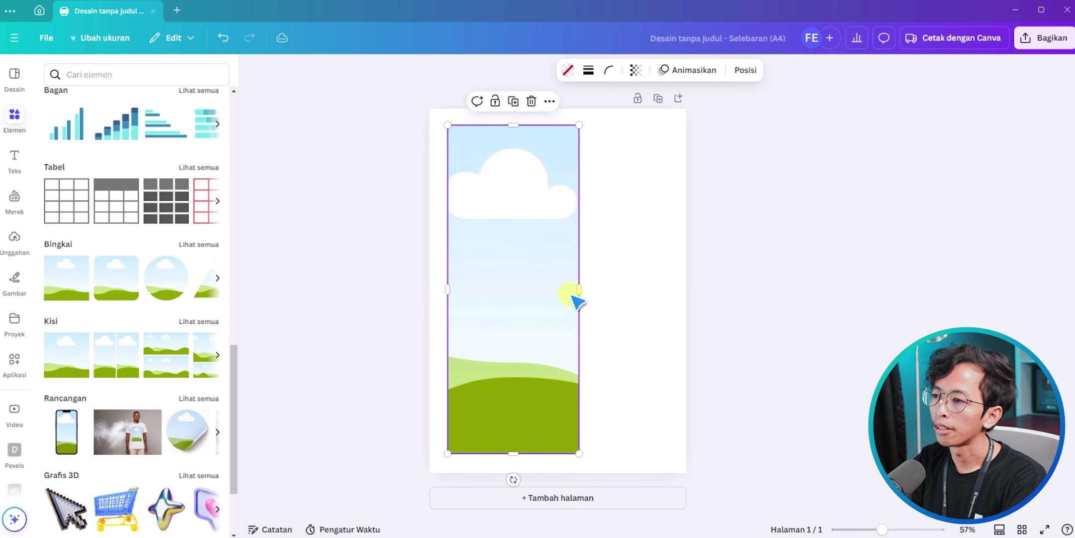
{"action": "left_click_drag", "start_coordinate": [579, 288], "coordinate": [666, 296]}
{"action": "left_click", "coordinate": [725, 282]}
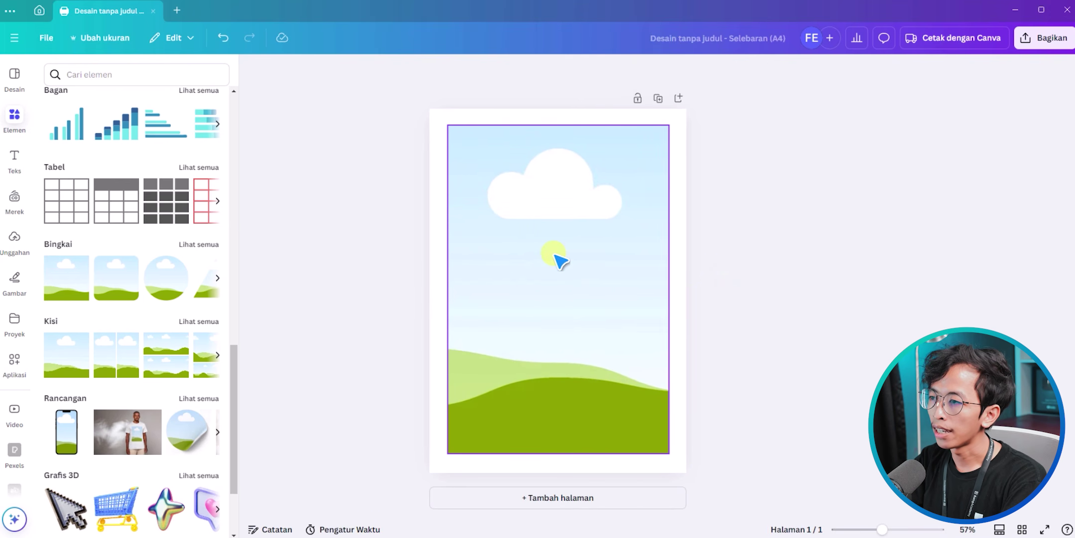
Paste the duck pond image onto the page and place it inside the frame
{"action": "key", "text": "ctrl+v"}
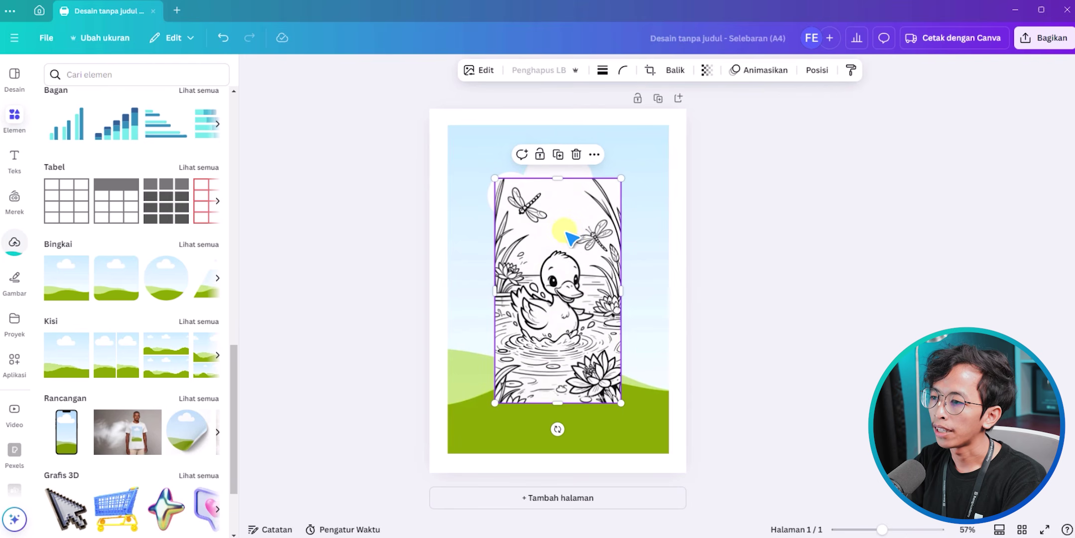
{"action": "mouse_move", "coordinate": [573, 240]}
{"action": "left_mouse_down"}
{"action": "mouse_move", "coordinate": [544, 205]}
{"action": "mouse_move", "coordinate": [576, 222]}
{"action": "left_mouse_up"}
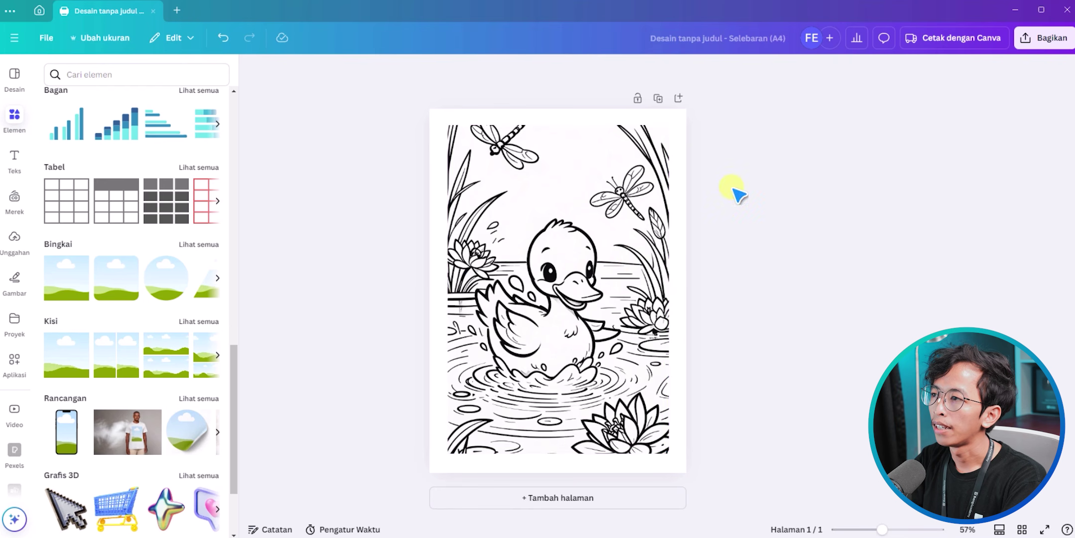
Add a solid black border to the duck frame and extend its lower edge slightly downward
{"action": "left_click", "coordinate": [559, 218]}
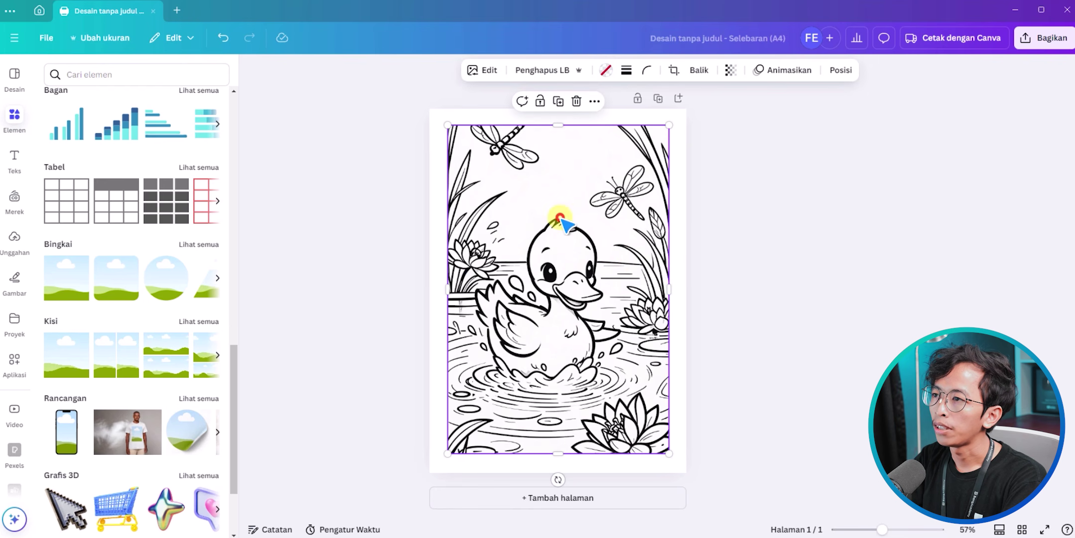
{"action": "left_click", "coordinate": [625, 70]}
{"action": "left_click", "coordinate": [592, 106]}
{"action": "left_click_drag", "start_coordinate": [559, 147], "coordinate": [560, 148]}
{"action": "left_click", "coordinate": [323, 266]}
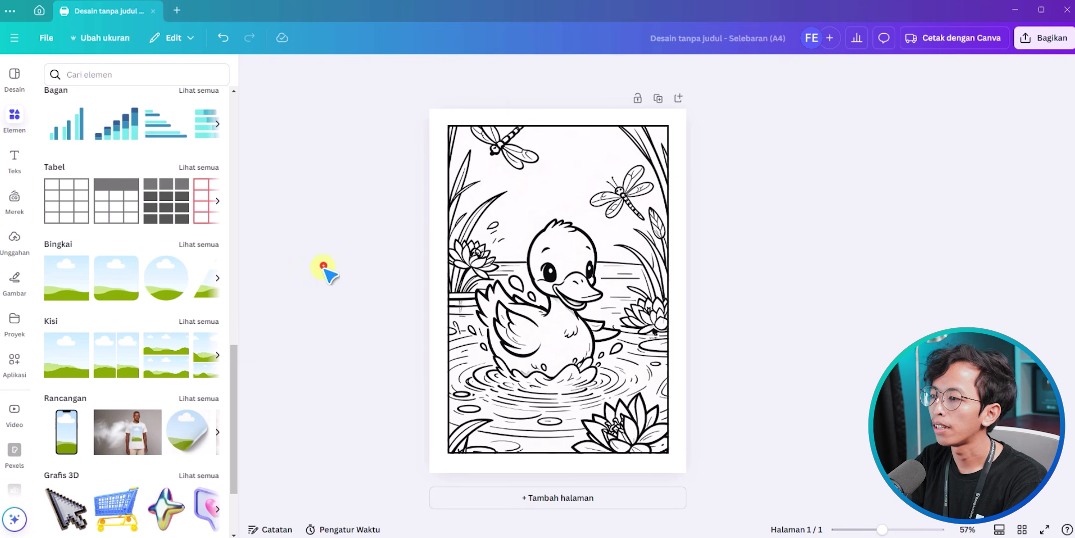
{"action": "left_click", "coordinate": [558, 440]}
{"action": "left_click_drag", "start_coordinate": [559, 452], "coordinate": [559, 456]}
{"action": "left_click", "coordinate": [687, 413]}
{"action": "left_click", "coordinate": [745, 385]}
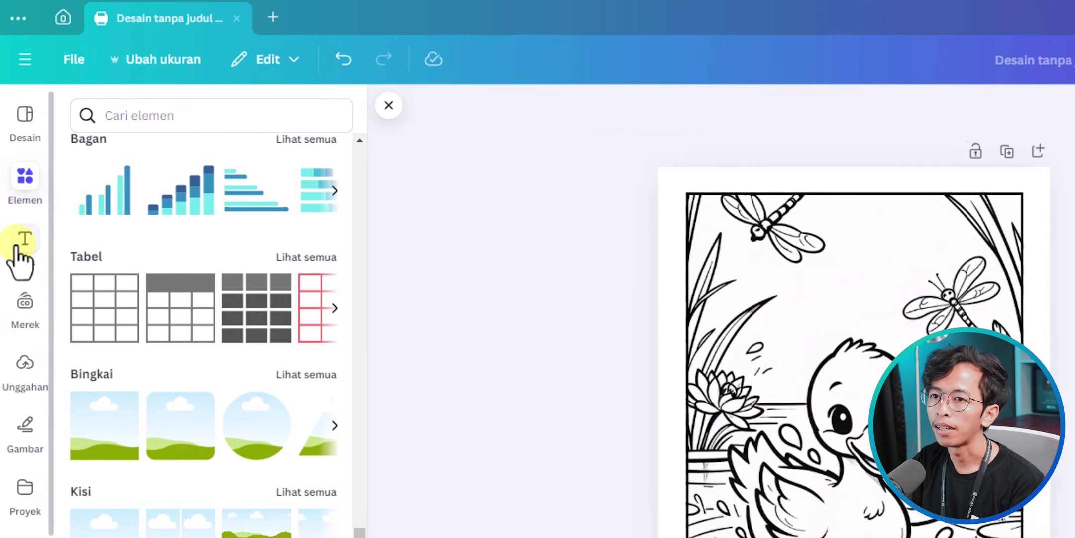
Add a text box reading BEBEK to the page
{"action": "left_click", "coordinate": [12, 158]}
{"action": "left_click", "coordinate": [202, 170]}
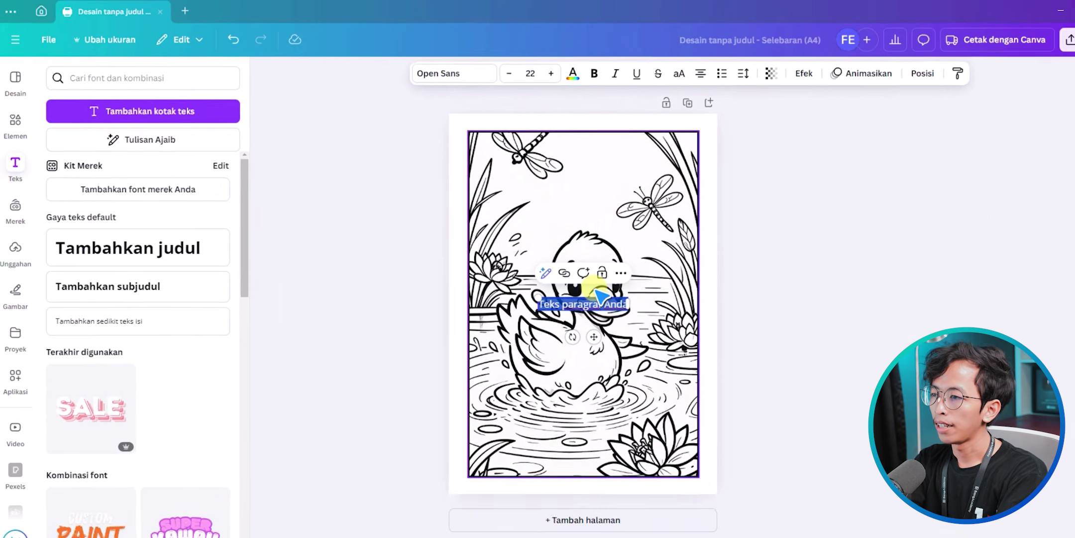
{"action": "type", "text": "EEE"}
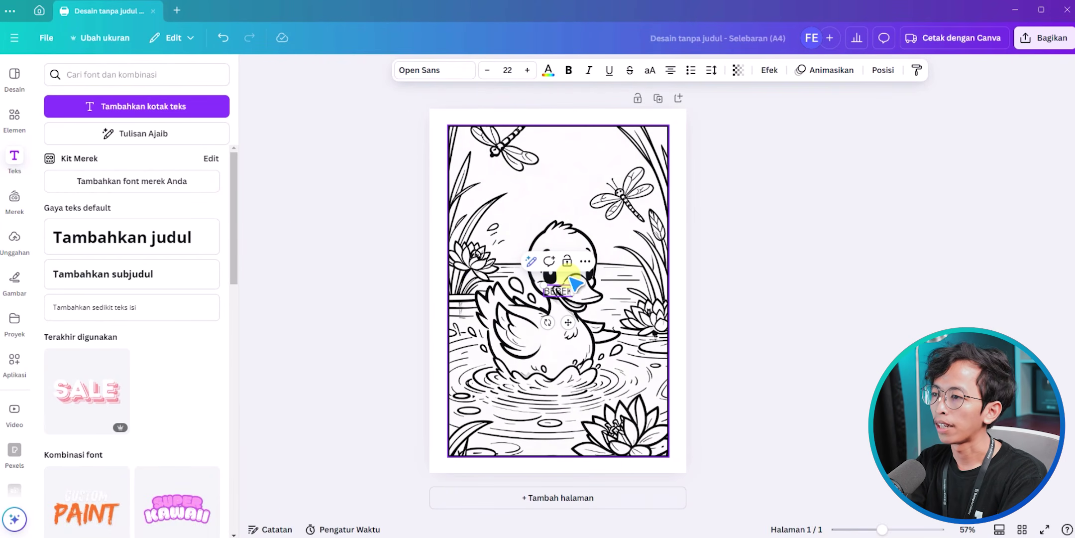
{"action": "left_click", "coordinate": [791, 314]}
Shorten the duck frame from its lower edge and move the BEBEK text into the blank space below it
{"action": "left_click", "coordinate": [615, 299]}
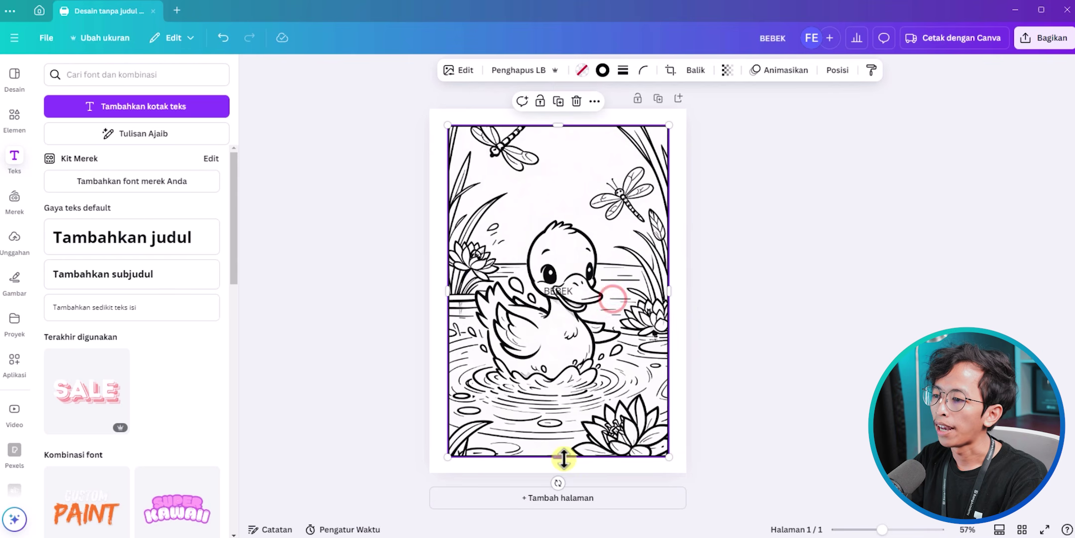
{"action": "left_click_drag", "start_coordinate": [563, 457], "coordinate": [562, 409]}
{"action": "left_click", "coordinate": [596, 435]}
{"action": "left_click_drag", "start_coordinate": [557, 291], "coordinate": [558, 437]}
Set the BEBEK text in the Anton font at size 106 and position it below the duck frame
{"action": "left_click", "coordinate": [463, 80]}
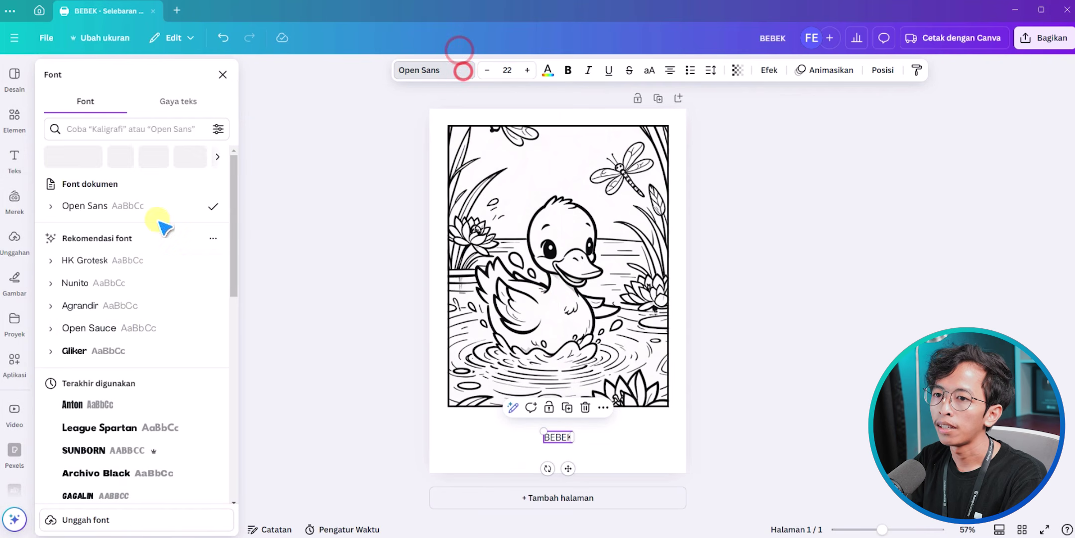
{"action": "left_click", "coordinate": [107, 354]}
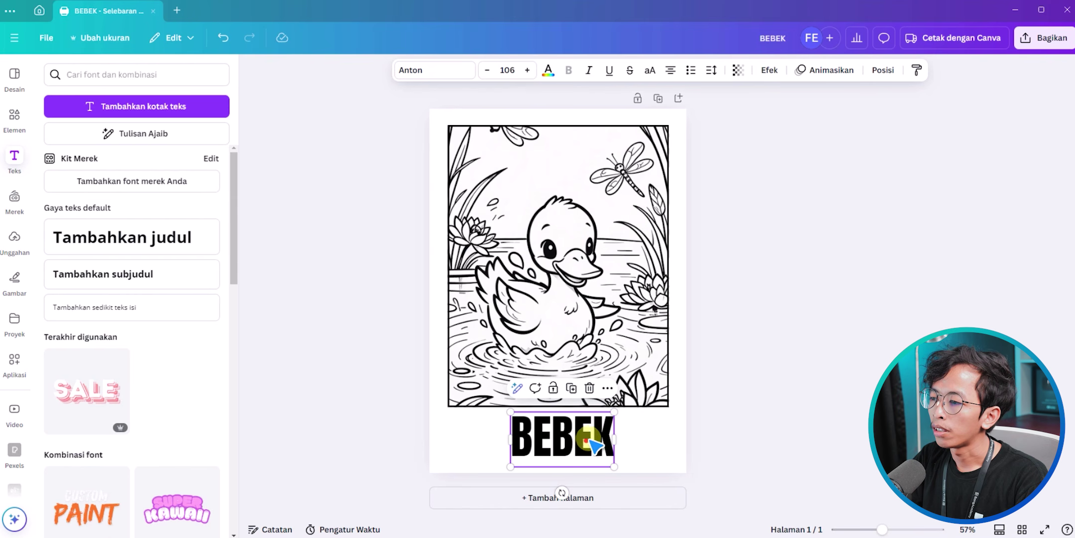
{"action": "left_click_drag", "start_coordinate": [586, 440], "coordinate": [587, 441]}
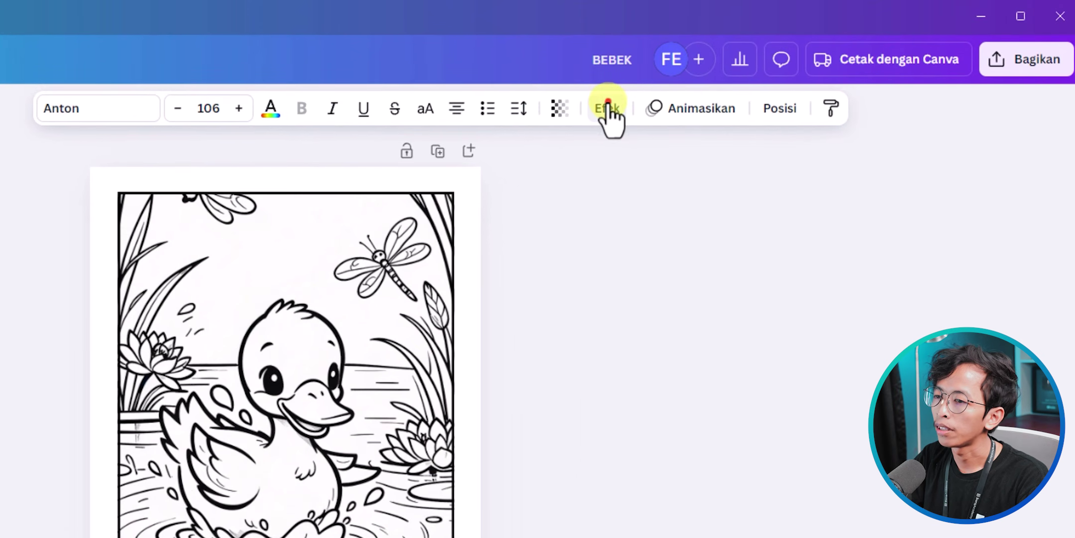
Apply the Kerangka outline effect in black to the BEBEK text and set its fill colour to white
{"action": "left_click", "coordinate": [769, 69]}
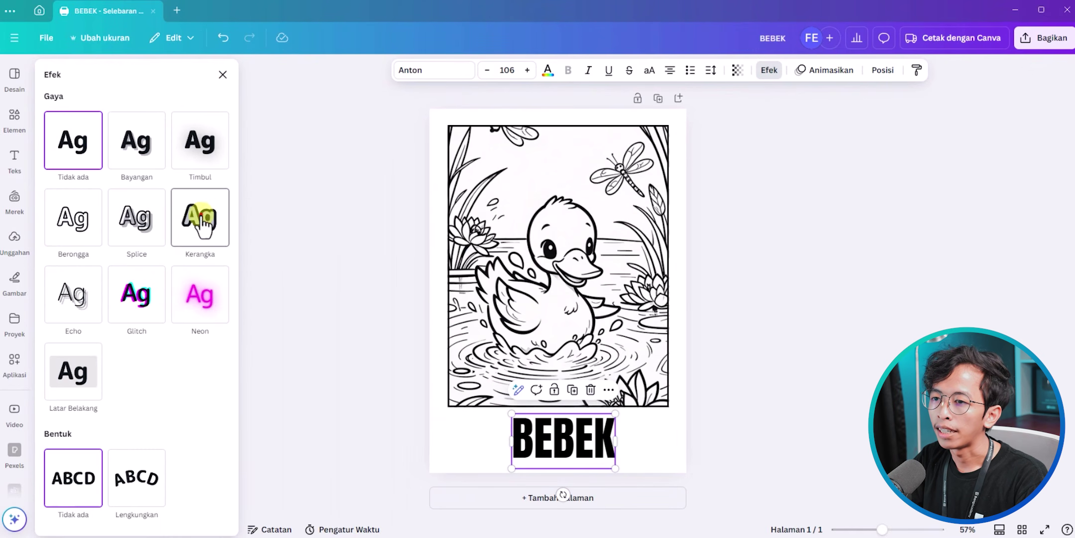
{"action": "left_click", "coordinate": [201, 216]}
{"action": "left_click", "coordinate": [211, 312]}
{"action": "left_click", "coordinate": [53, 247]}
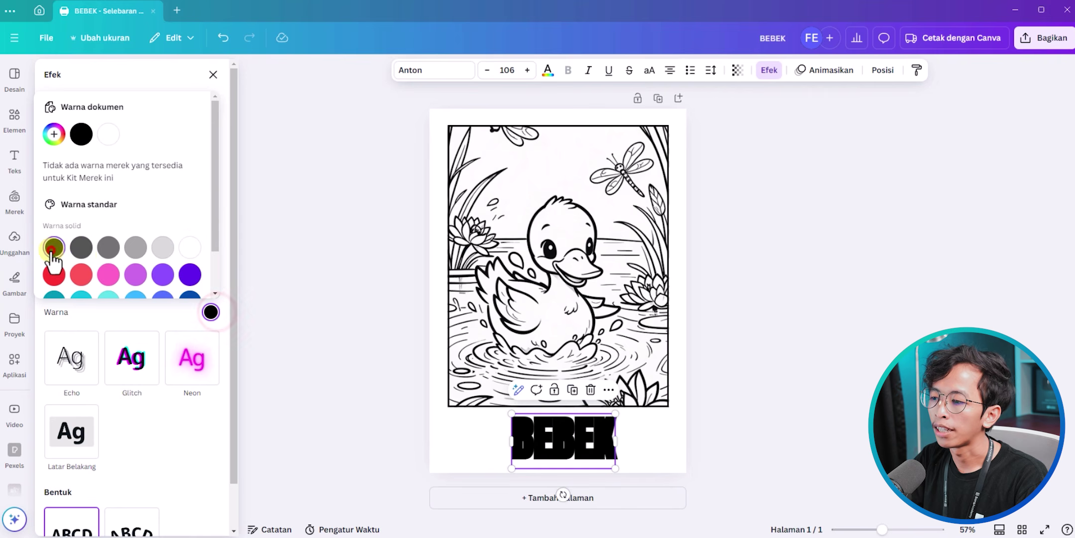
{"action": "left_click", "coordinate": [547, 71]}
{"action": "left_click", "coordinate": [127, 172]}
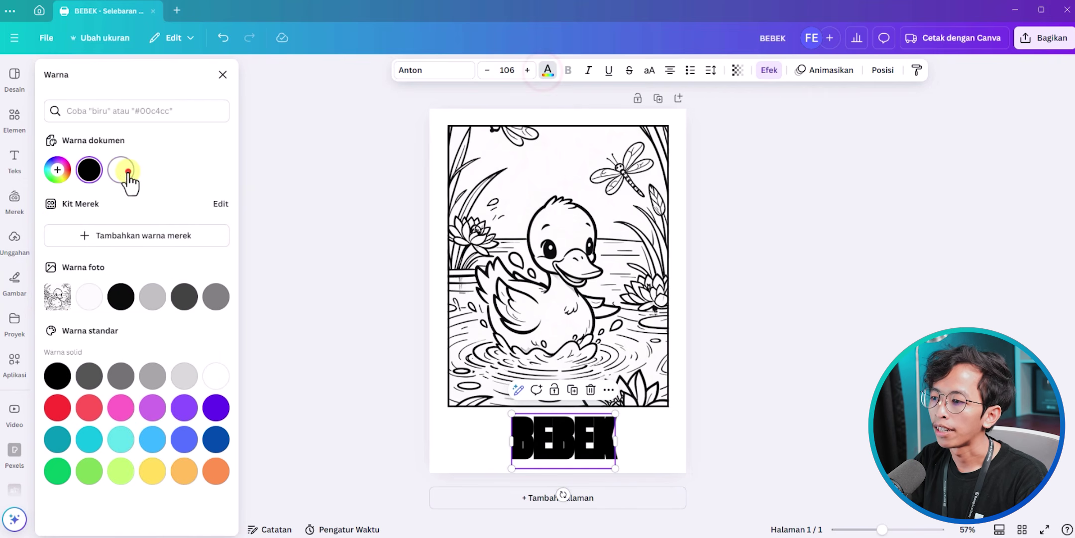
{"action": "left_click", "coordinate": [355, 356]}
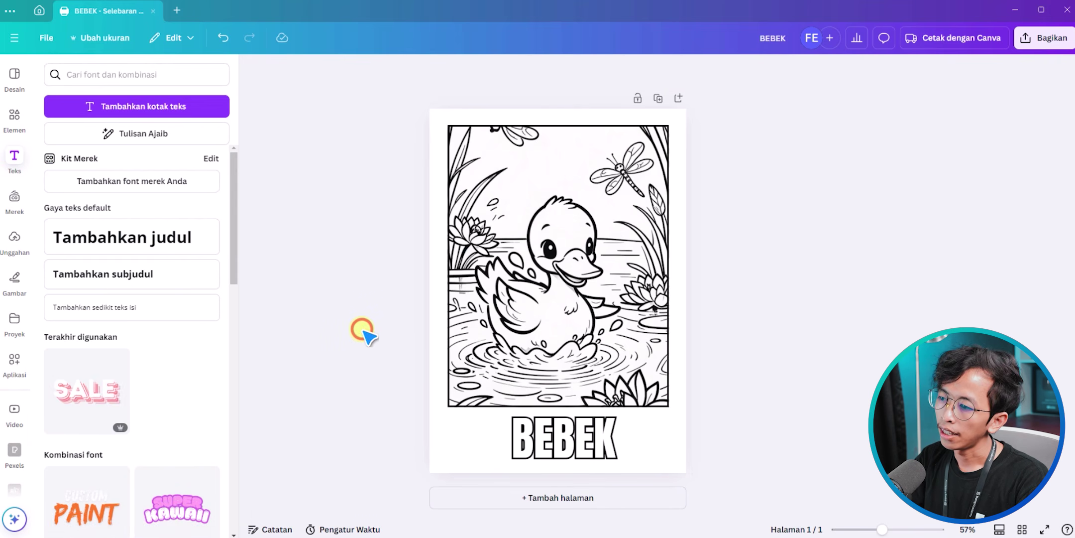
Extend the duck frame back down to the page margin and place BEBEK over its lower part at size 91,8
{"action": "left_click", "coordinate": [557, 402]}
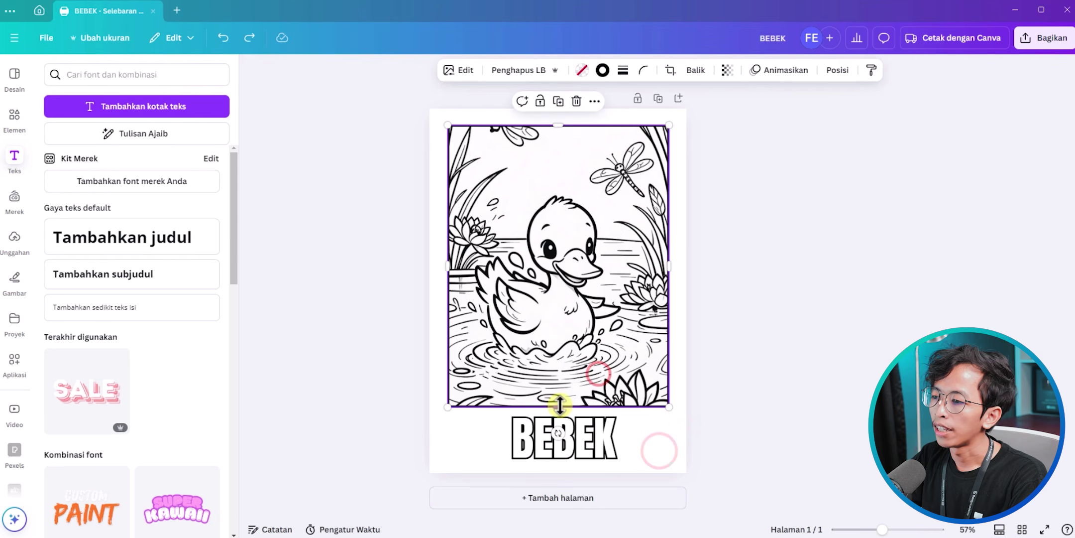
{"action": "left_click_drag", "start_coordinate": [557, 406], "coordinate": [576, 429]}
{"action": "left_click", "coordinate": [572, 434]}
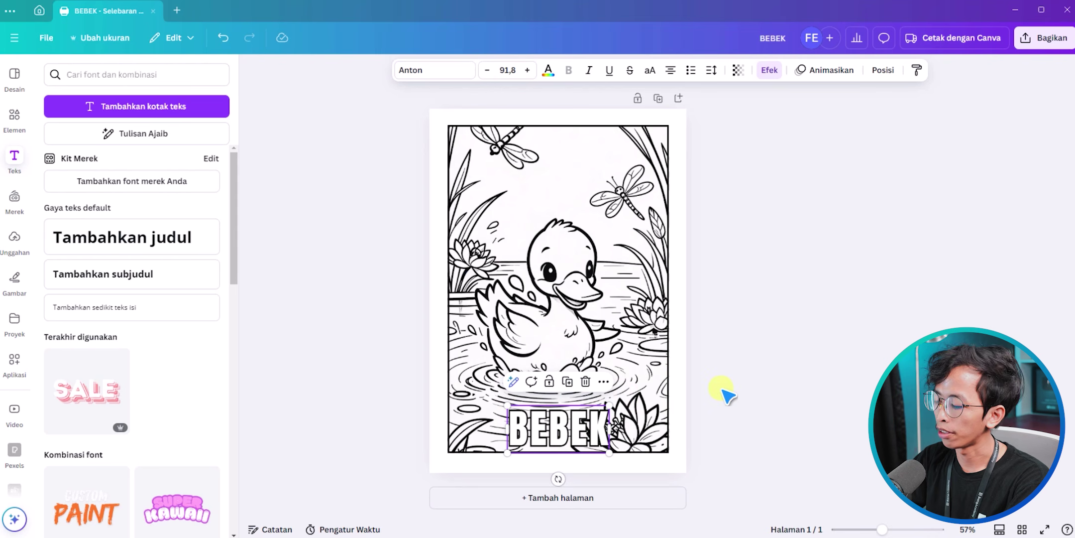
{"action": "left_click", "coordinate": [332, 217]}
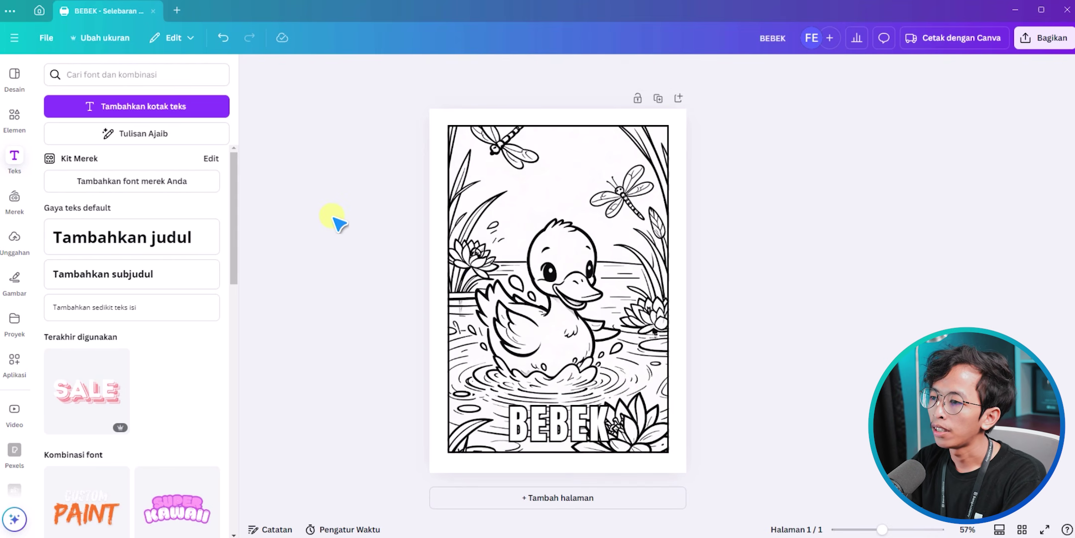
Inspect the duck image's grayish areas up close and set its Putih (whites) adjustment to 100
{"action": "scroll", "coordinate": [532, 380], "scroll_direction": "up", "scroll_amount": 4}
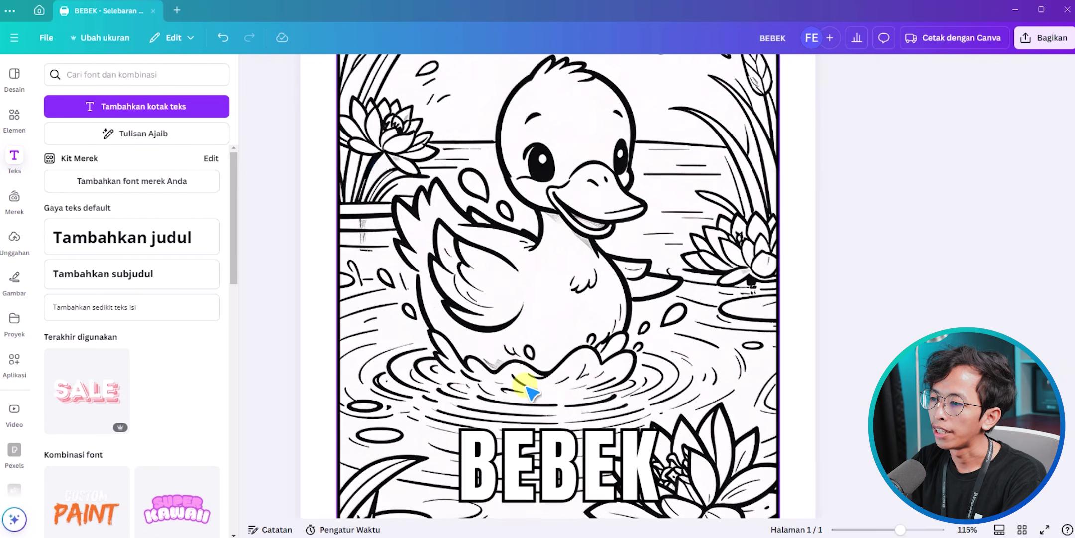
{"action": "scroll", "coordinate": [527, 389], "scroll_direction": "up", "scroll_amount": 1}
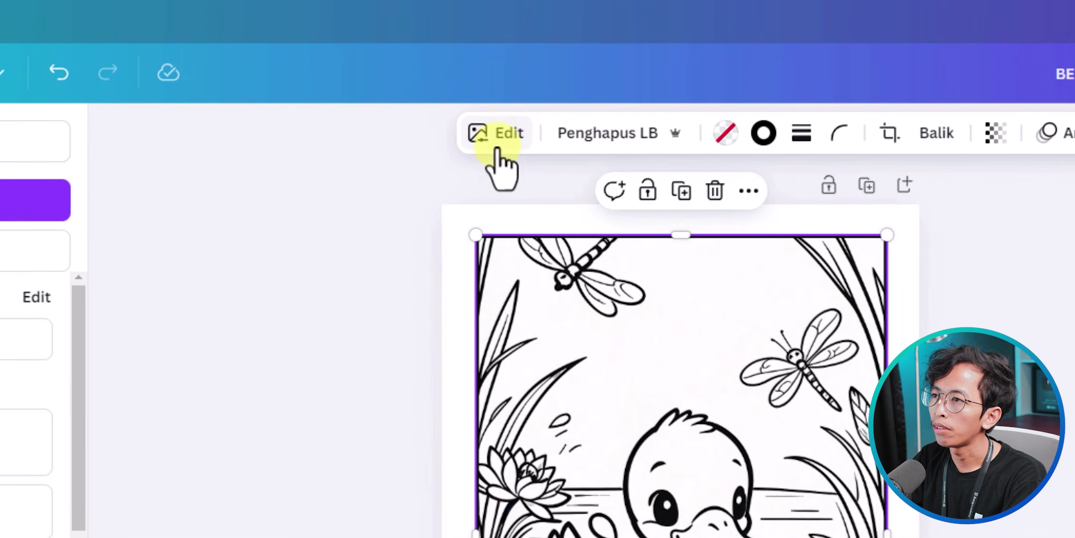
{"action": "left_click", "coordinate": [497, 136]}
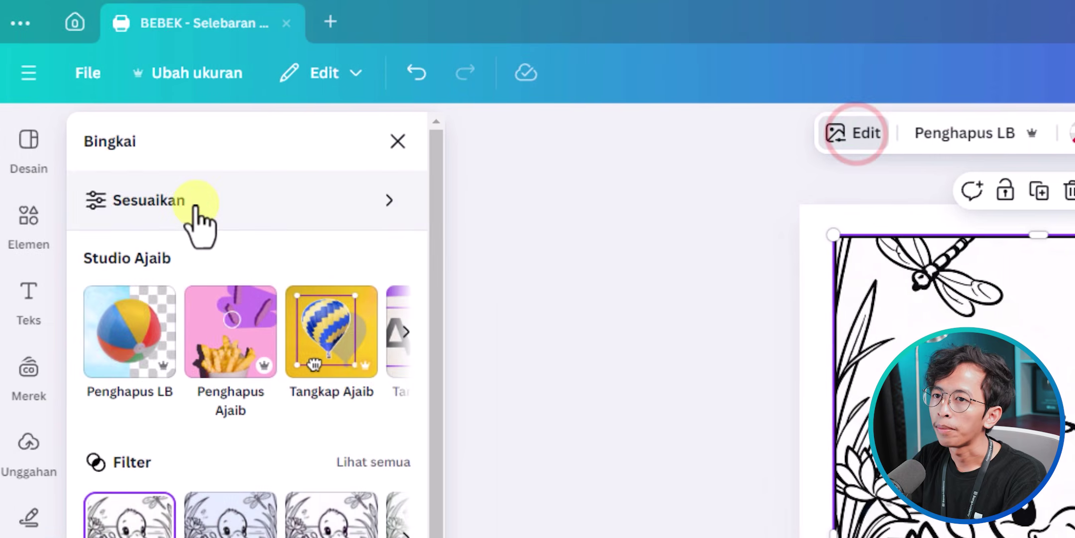
{"action": "left_click", "coordinate": [199, 204]}
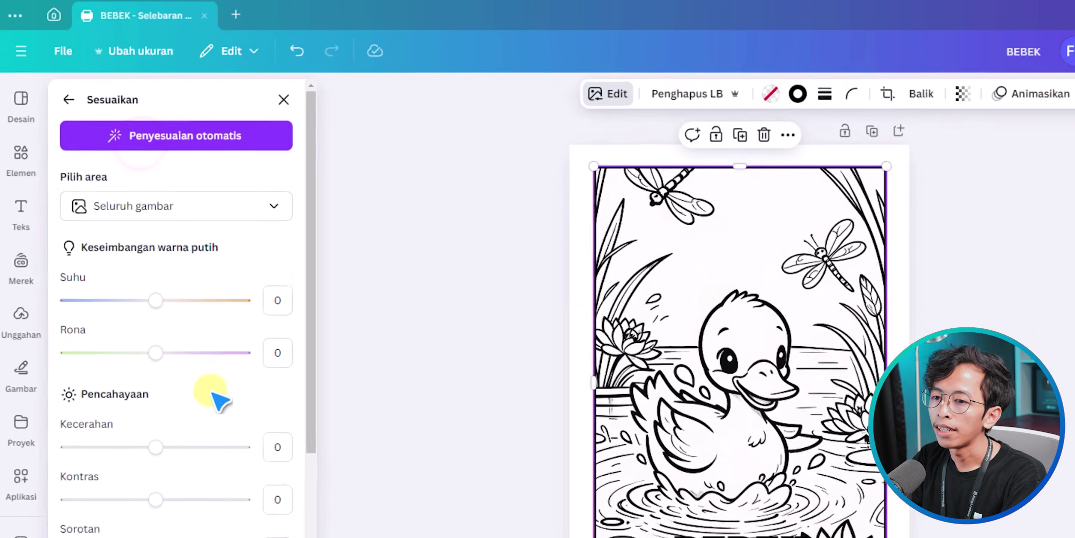
{"action": "scroll", "coordinate": [209, 398], "scroll_direction": "down", "scroll_amount": 5}
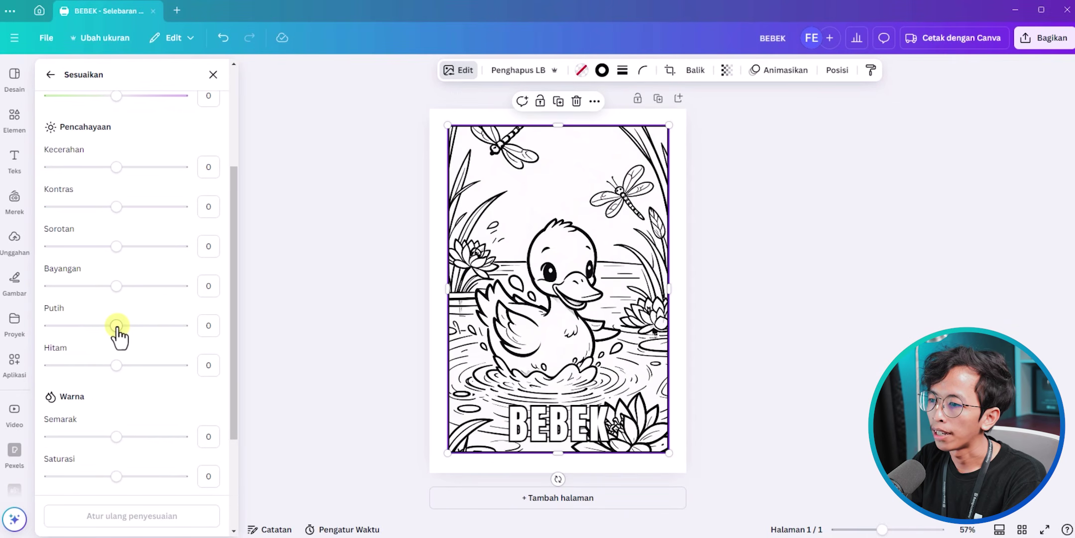
{"action": "left_click_drag", "start_coordinate": [118, 327], "coordinate": [184, 328]}
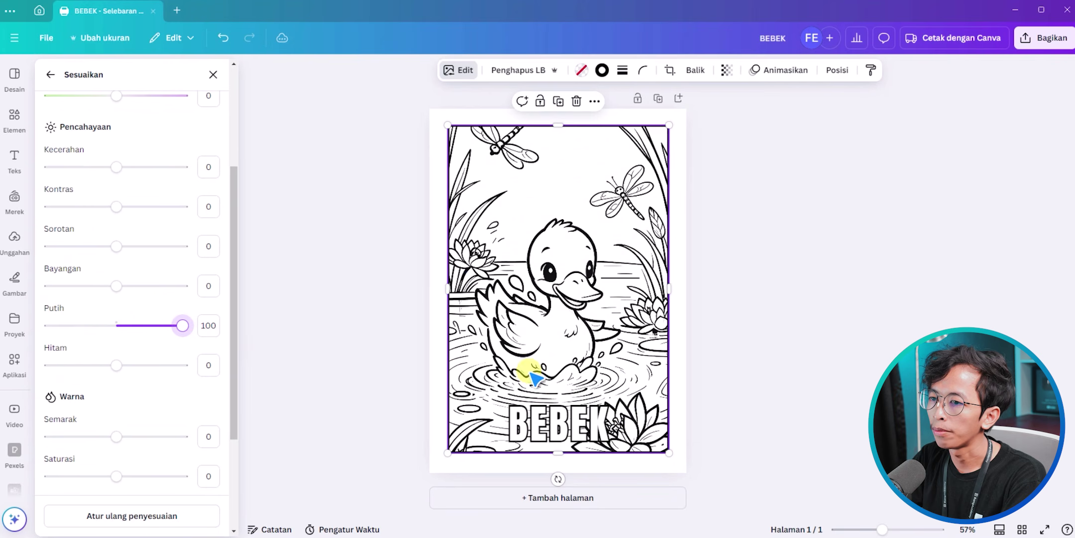
Set the duck image's Sorotan (highlights) to 100 and Kecerahan (brightness) to 17, and check its line art up close
{"action": "left_click", "coordinate": [184, 325]}
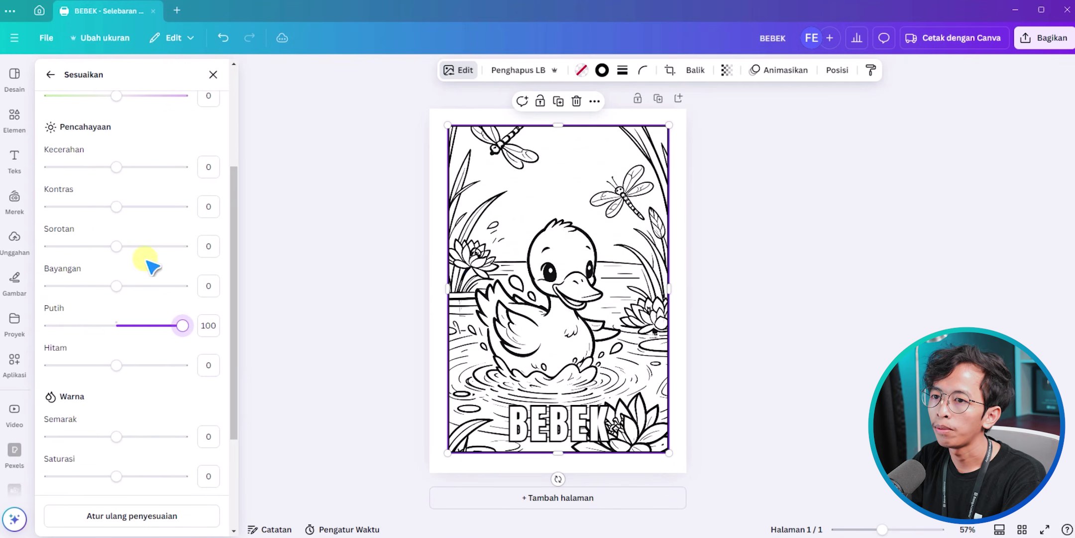
{"action": "left_click_drag", "start_coordinate": [116, 246], "coordinate": [182, 246]}
{"action": "left_click", "coordinate": [114, 167]}
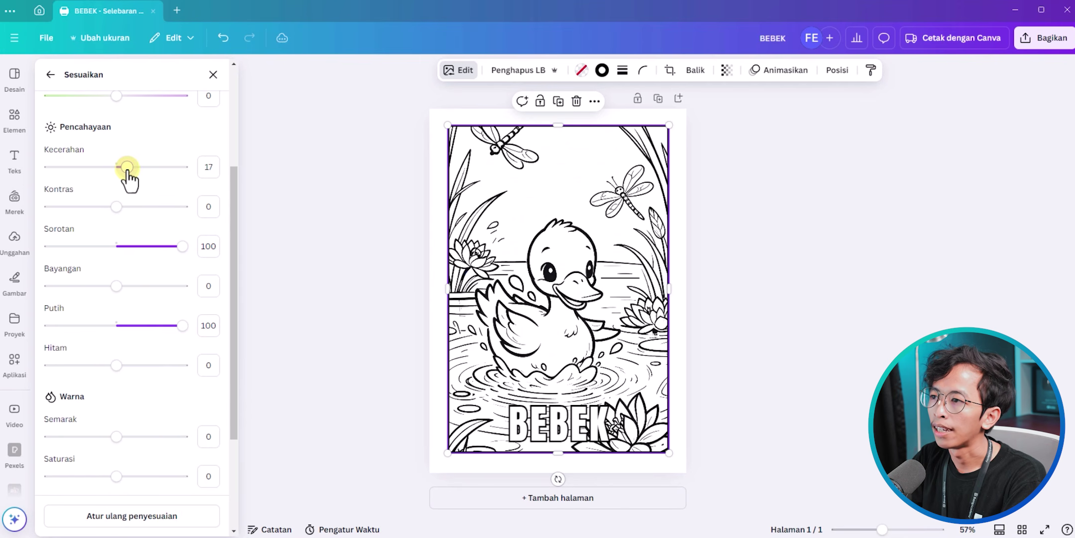
{"action": "left_click", "coordinate": [319, 247]}
{"action": "scroll", "coordinate": [540, 374], "scroll_direction": "up", "scroll_amount": 5}
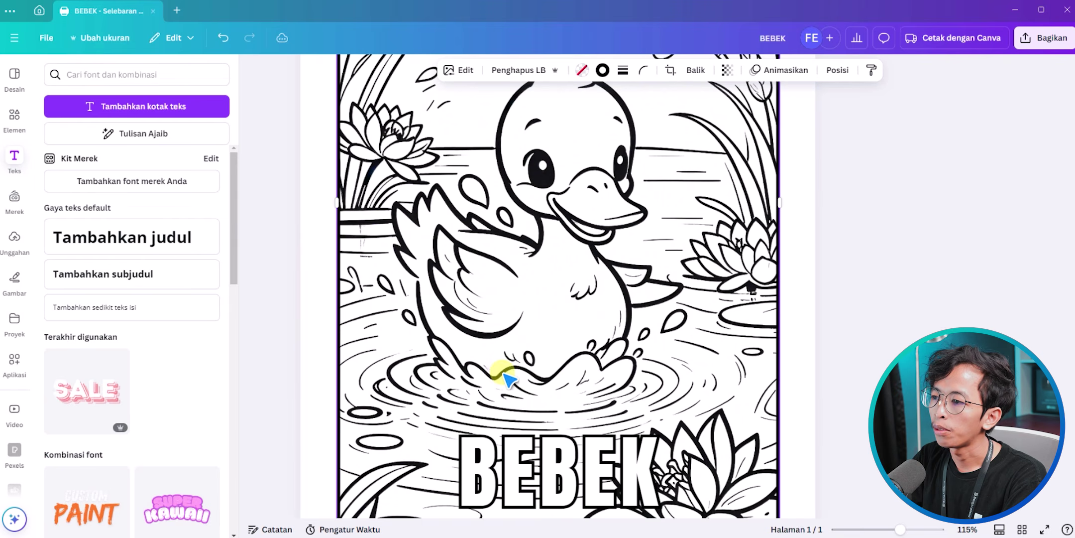
{"action": "scroll", "coordinate": [578, 380], "scroll_direction": "up", "scroll_amount": 3}
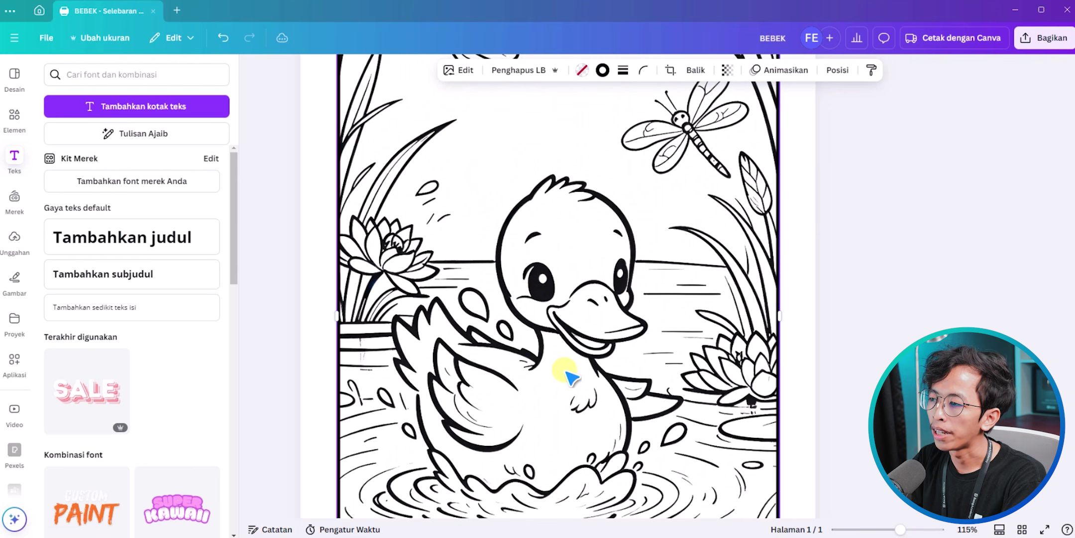
{"action": "scroll", "coordinate": [559, 339], "scroll_direction": "down", "scroll_amount": 3}
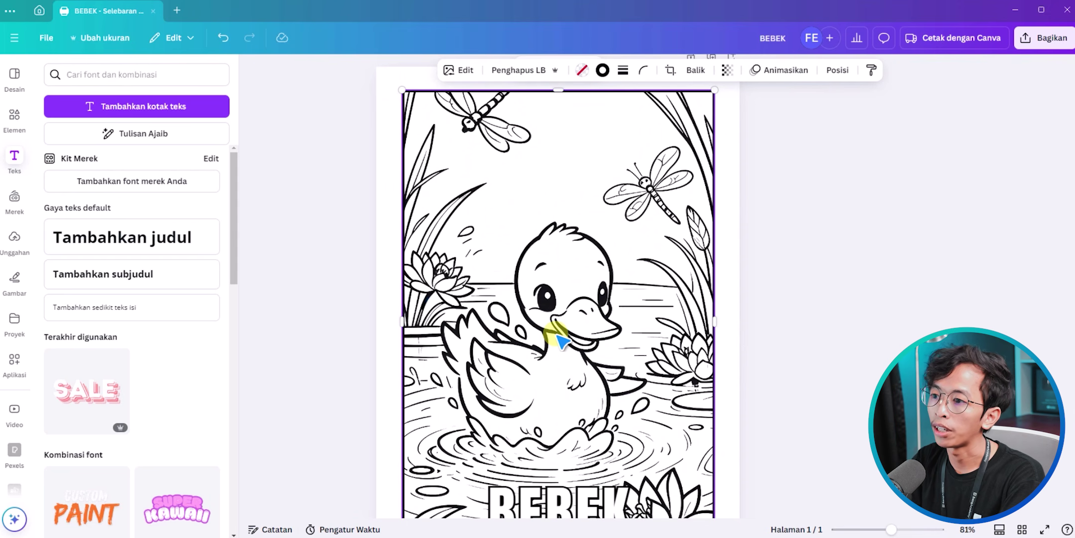
{"action": "scroll", "coordinate": [520, 338], "scroll_direction": "down", "scroll_amount": 3}
{"action": "left_click", "coordinate": [354, 406]}
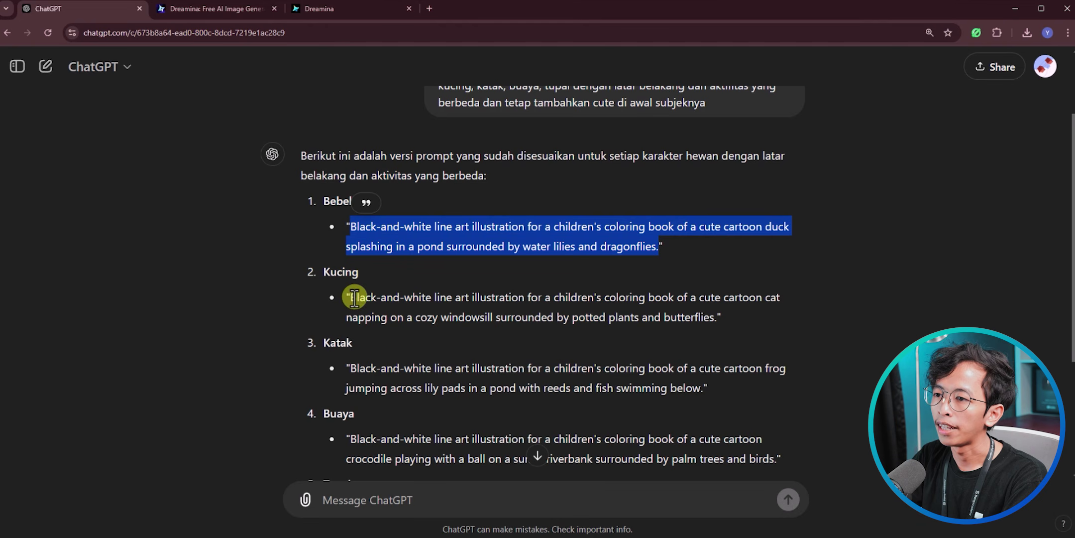
Copy the Kucing prompt from ChatGPT, replace the image prompt in Dreamina with it, and generate the napping cat images
{"action": "left_click_drag", "start_coordinate": [354, 298], "coordinate": [706, 316]}
{"action": "key", "text": "ctrl+c"}
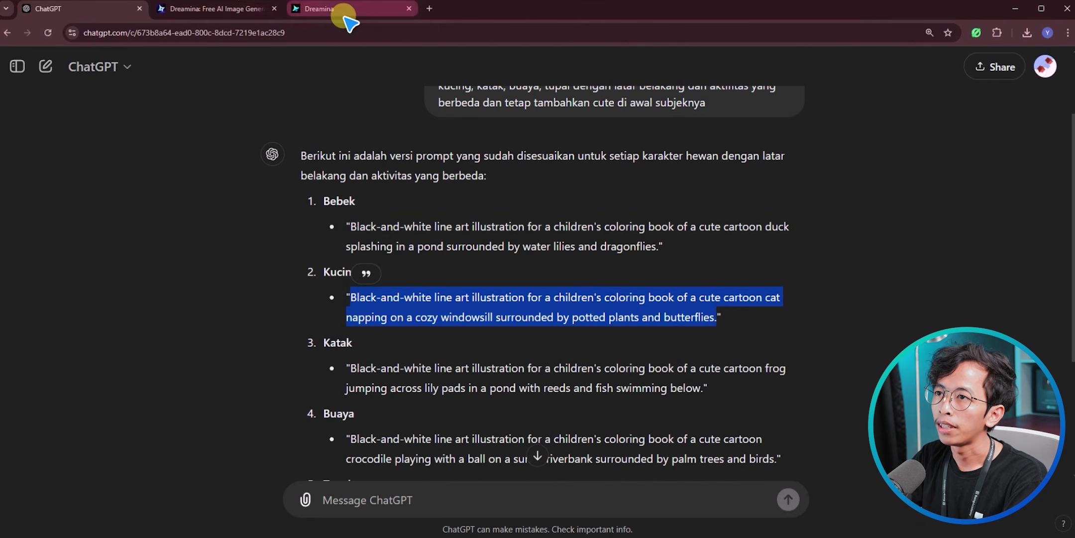
{"action": "left_click", "coordinate": [343, 14]}
{"action": "left_click", "coordinate": [18, 76]}
{"action": "left_click", "coordinate": [115, 173]}
{"action": "key", "text": "ctrl+a"}
{"action": "key", "text": "ctrl+v"}
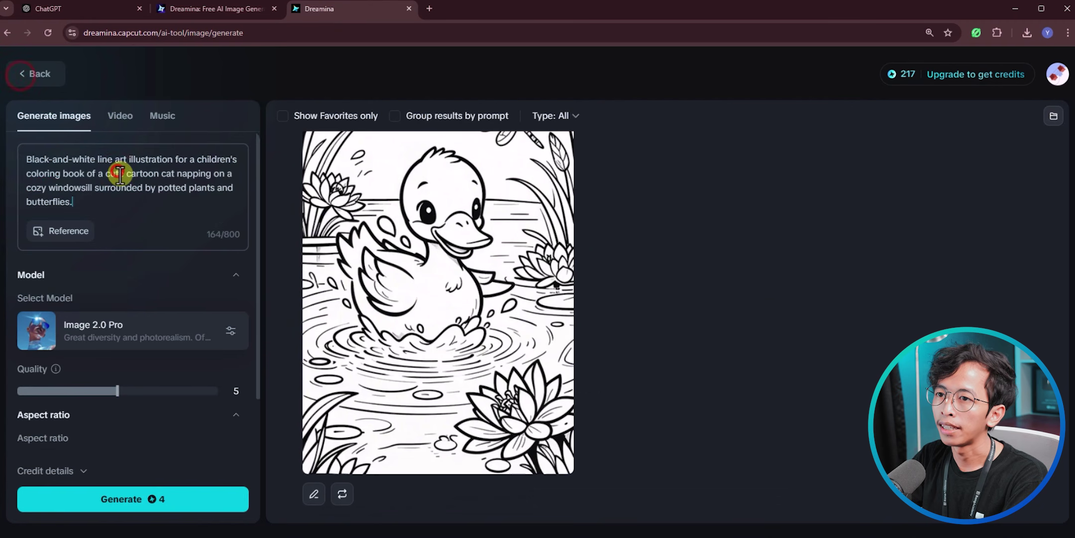
{"action": "left_click", "coordinate": [203, 498]}
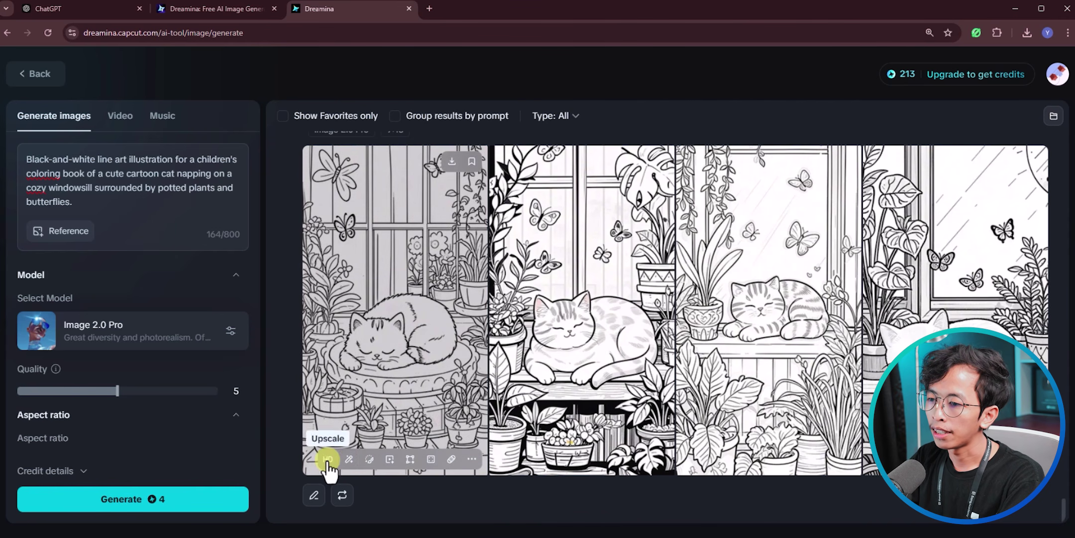
Upscale the first napping cat image and copy the upscaled version
{"action": "left_click", "coordinate": [326, 462]}
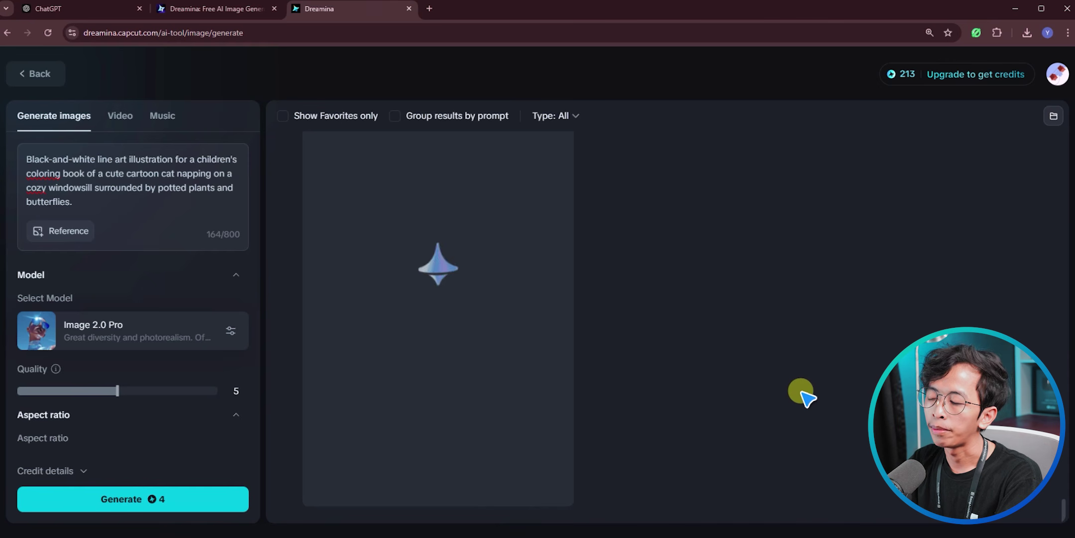
{"action": "left_click", "coordinate": [479, 335]}
{"action": "right_click", "coordinate": [478, 191]}
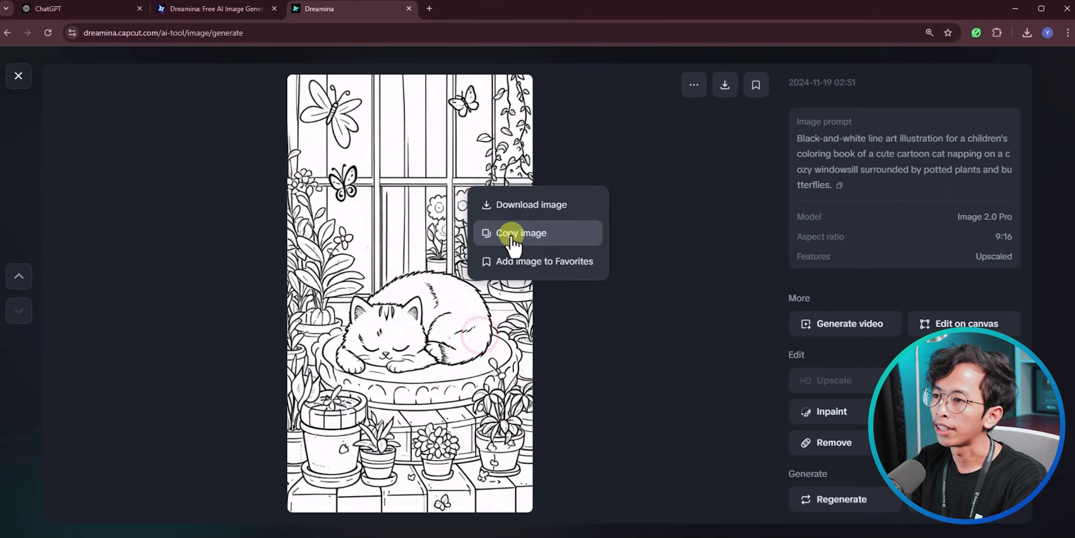
{"action": "left_click", "coordinate": [511, 234]}
Switch to Canva, duplicate the BEBEK page, and replace the duck in the copied page's frame with the copied cat image
{"action": "key", "text": "alt+Tab"}
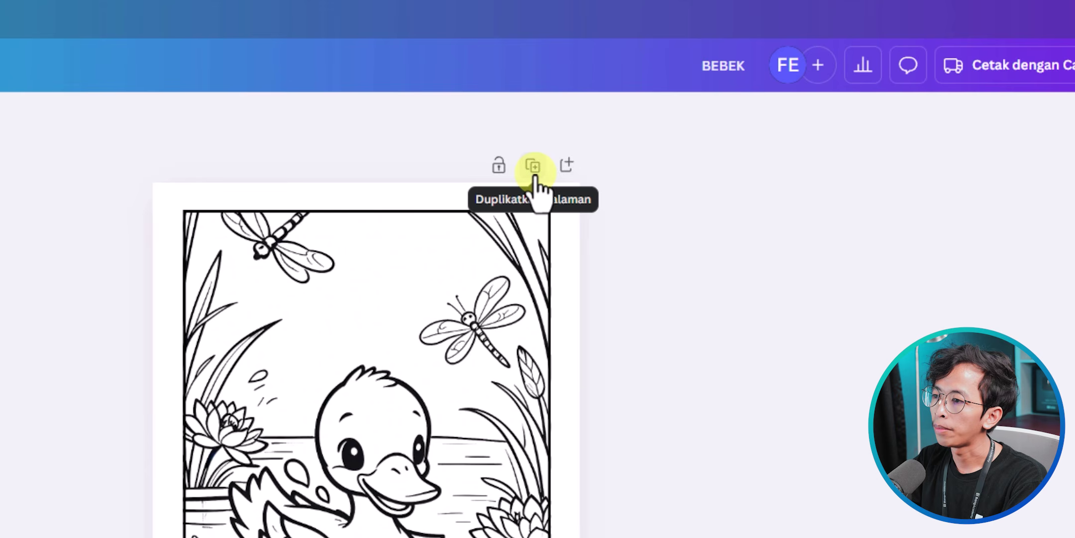
{"action": "left_click", "coordinate": [534, 171]}
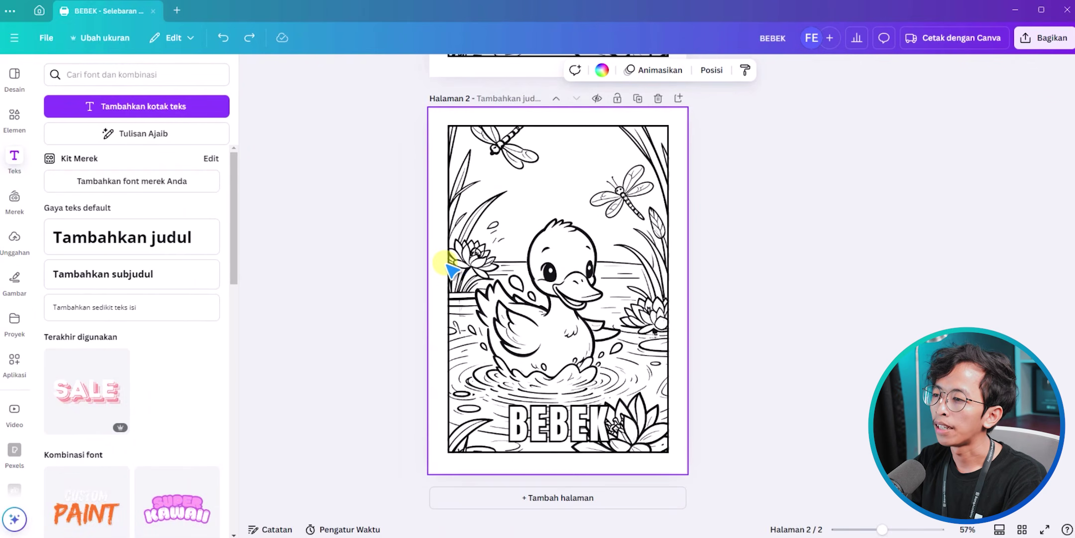
{"action": "left_click_drag", "start_coordinate": [450, 269], "coordinate": [533, 253]}
Change the title text on page 2 from BEBEK to KUCING
{"action": "left_click", "coordinate": [552, 421]}
{"action": "double_click", "coordinate": [552, 419]}
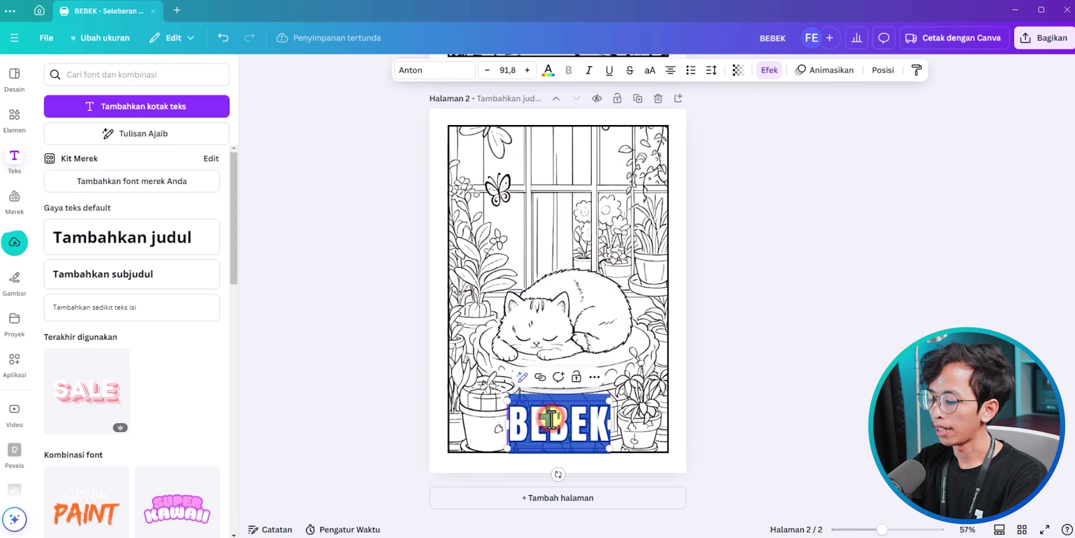
{"action": "type", "text": "KUCING"}
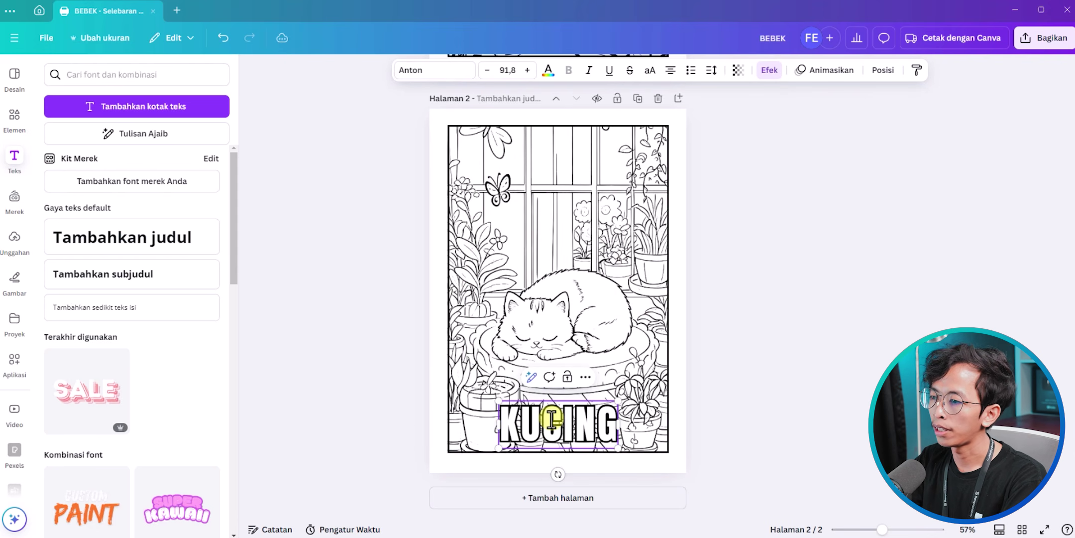
{"action": "left_click", "coordinate": [397, 416]}
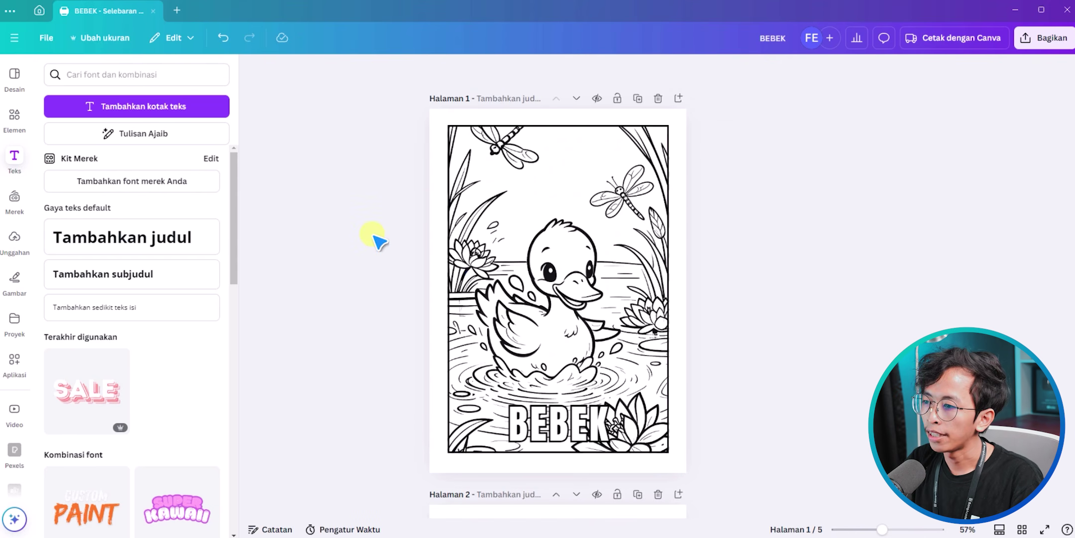
Review the finished coloring pages from the duck through to the horse, checking each animal and its title
{"action": "scroll", "coordinate": [526, 283], "scroll_direction": "down", "scroll_amount": 20}
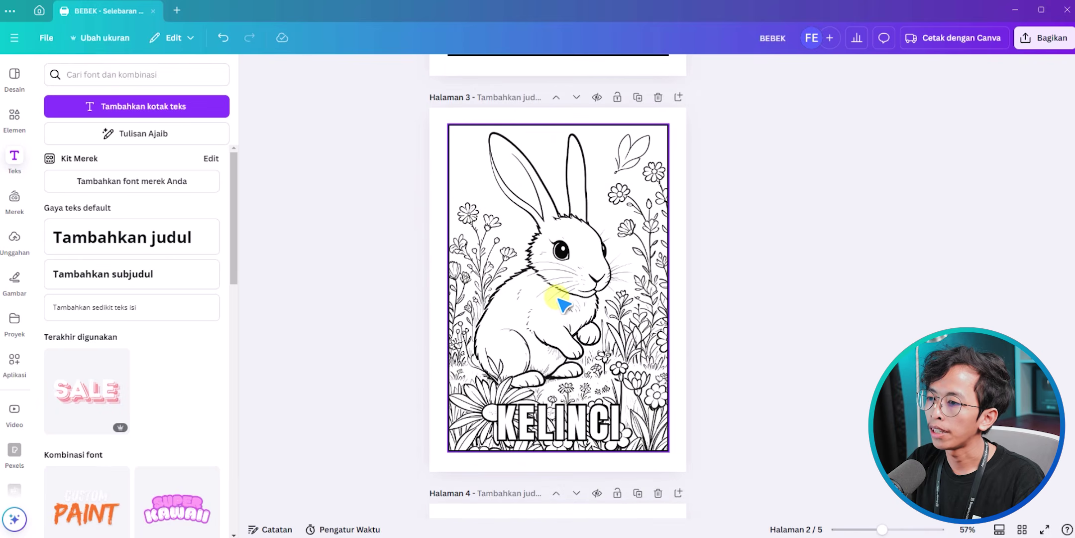
{"action": "scroll", "coordinate": [557, 318], "scroll_direction": "down", "scroll_amount": 6}
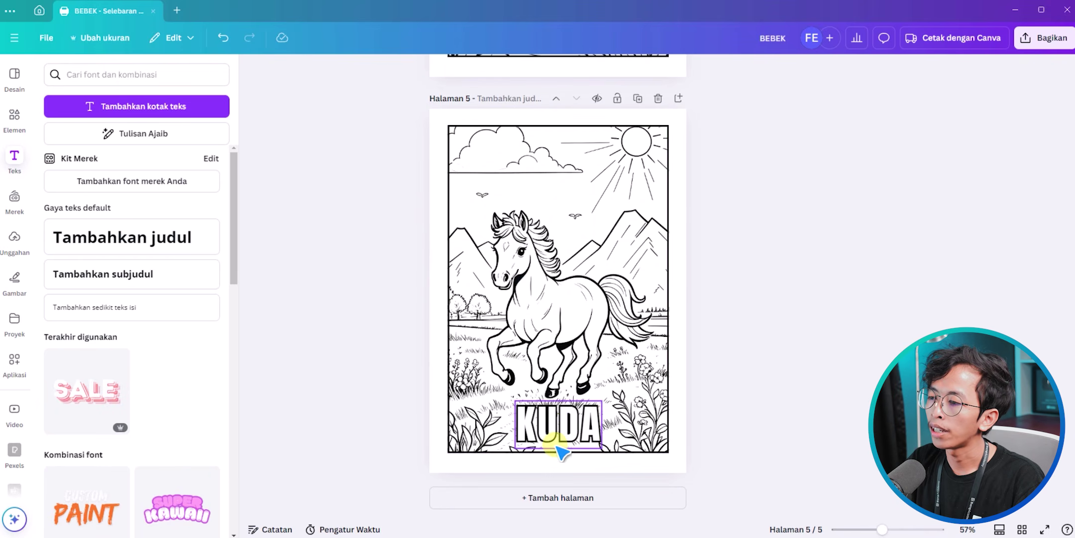
{"action": "scroll", "coordinate": [558, 438], "scroll_direction": "up", "scroll_amount": 1}
{"action": "scroll", "coordinate": [560, 428], "scroll_direction": "up", "scroll_amount": 20}
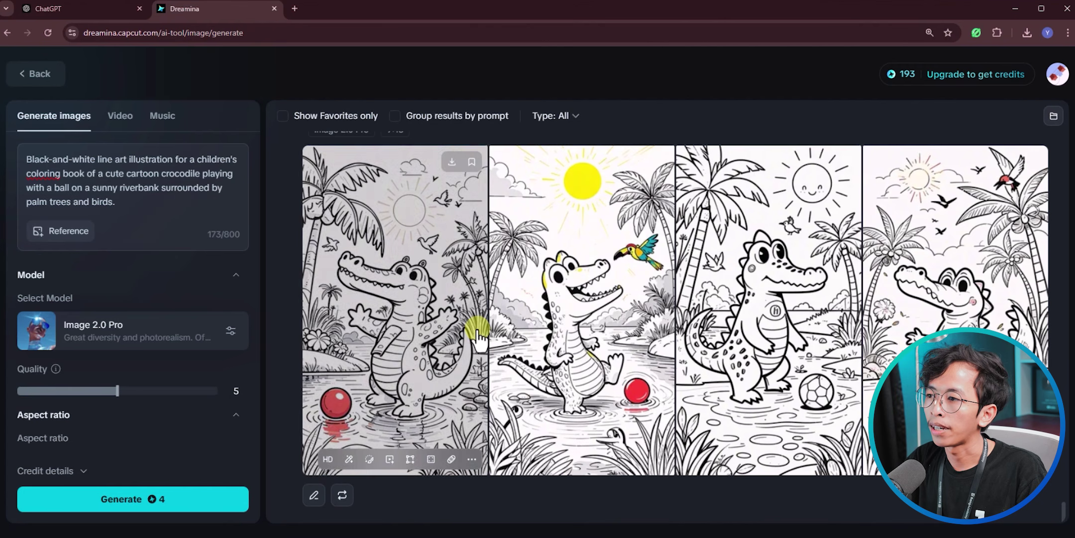
Examine the generated frog, squirrel and crocodile images in Dreamina and the prompt of the upscaled cat image
{"action": "scroll", "coordinate": [655, 276], "scroll_direction": "up", "scroll_amount": 15}
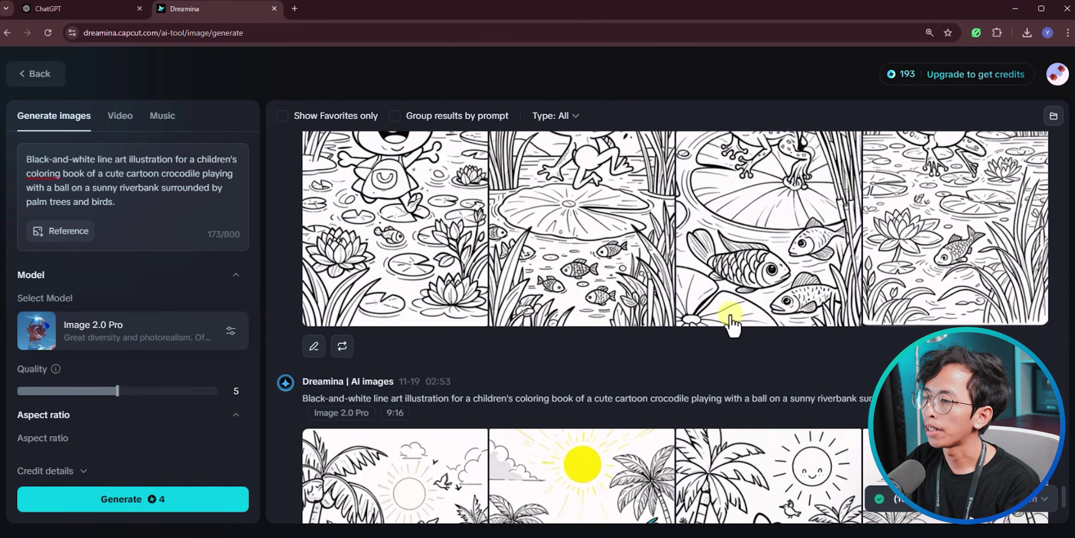
{"action": "scroll", "coordinate": [497, 340], "scroll_direction": "up", "scroll_amount": 10}
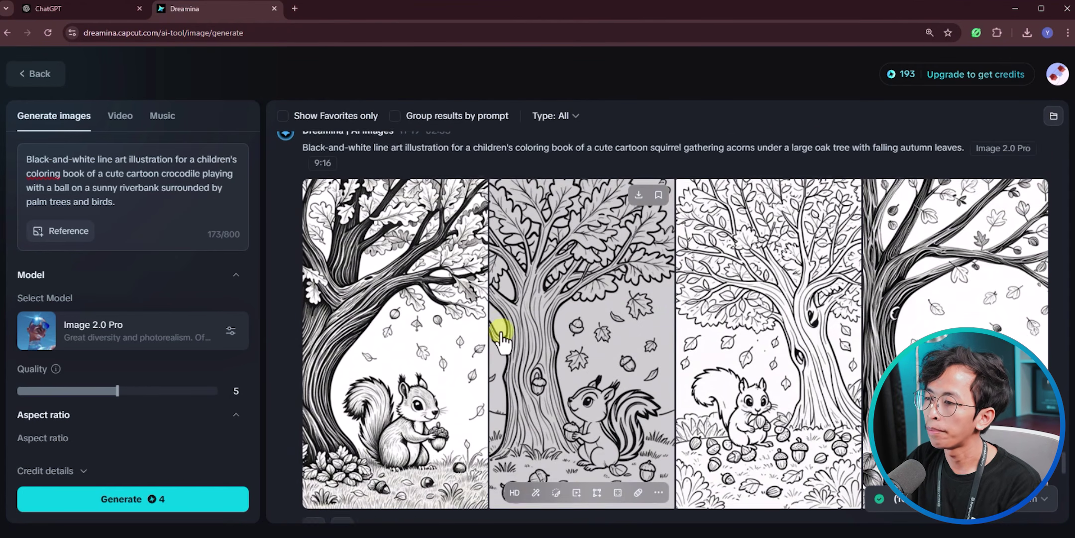
{"action": "scroll", "coordinate": [499, 339], "scroll_direction": "up", "scroll_amount": 12}
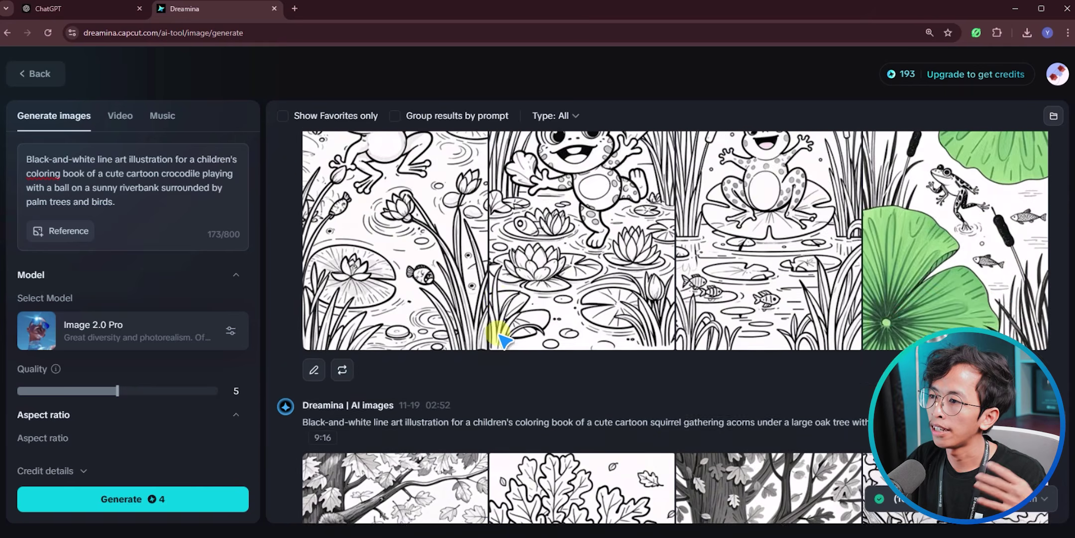
{"action": "scroll", "coordinate": [710, 293], "scroll_direction": "up", "scroll_amount": 2}
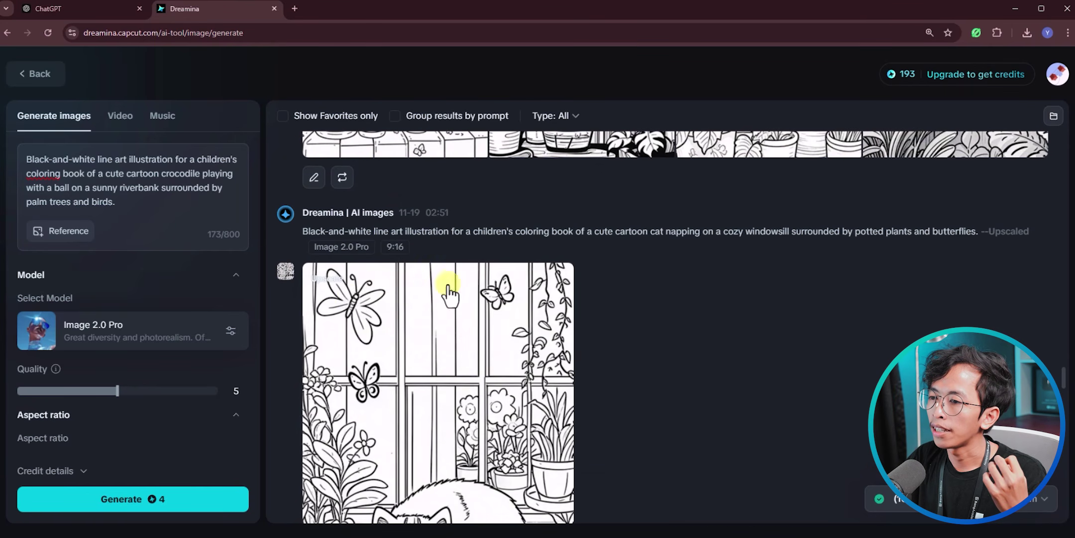
{"action": "scroll", "coordinate": [432, 308], "scroll_direction": "down", "scroll_amount": 5}
{"action": "scroll", "coordinate": [399, 336], "scroll_direction": "up", "scroll_amount": 4}
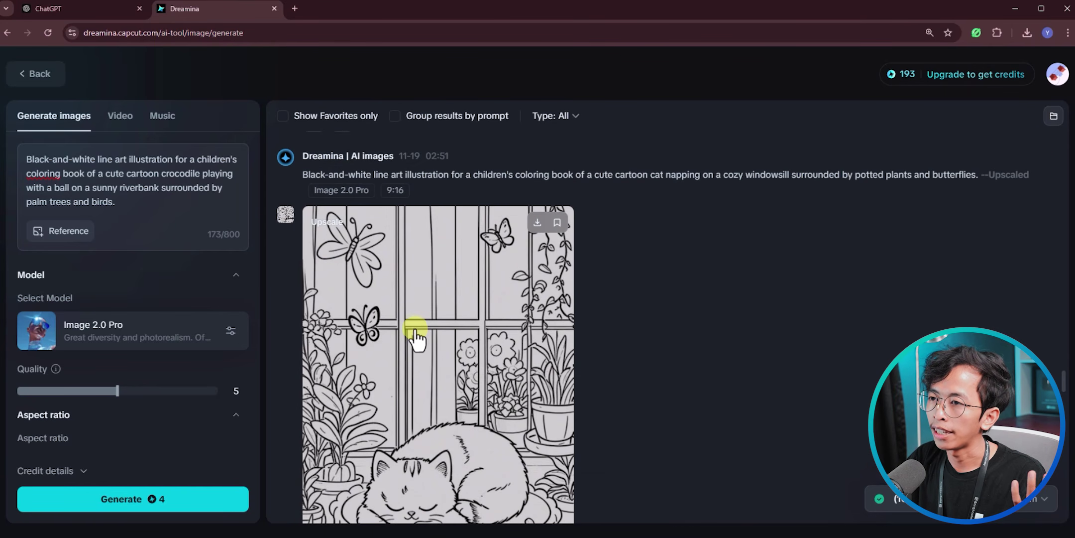
{"action": "left_click_drag", "start_coordinate": [302, 175], "coordinate": [956, 179]}
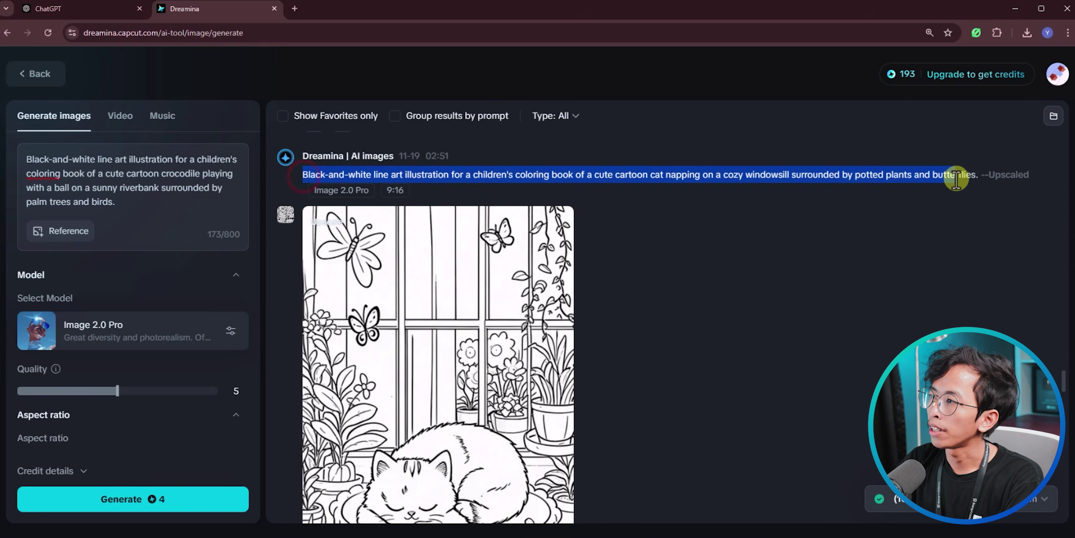
Reprompt the upscaled cat image, delete "Black-and-white line art" from the start of its prompt, and generate new images
{"action": "scroll", "coordinate": [384, 312], "scroll_direction": "down", "scroll_amount": 6}
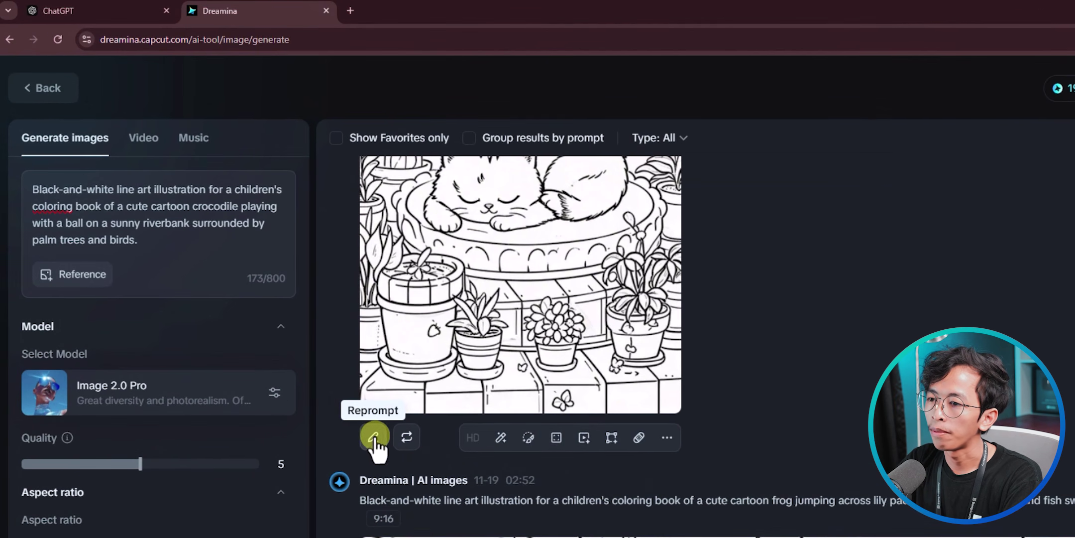
{"action": "left_click", "coordinate": [374, 436]}
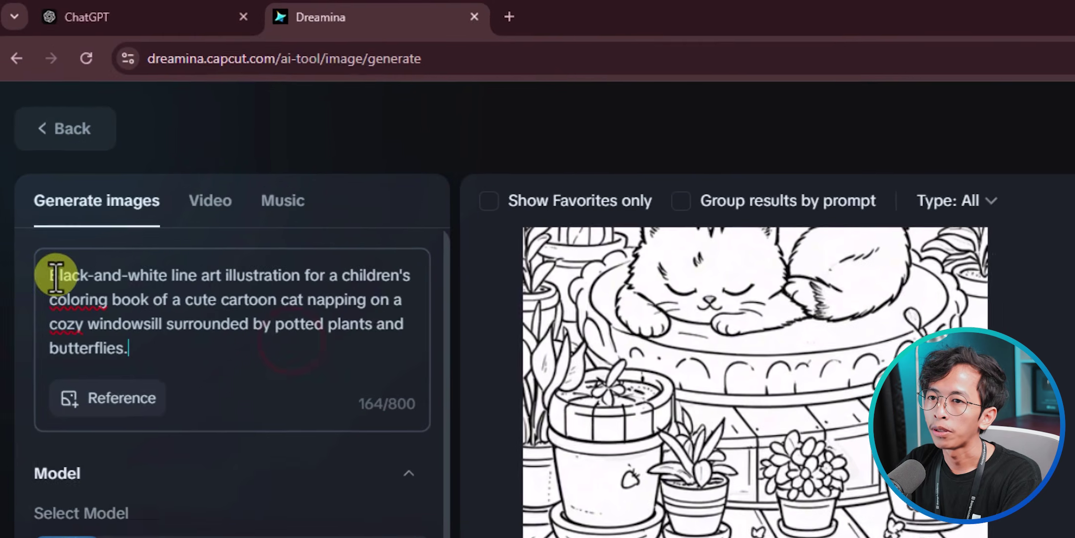
{"action": "left_click_drag", "start_coordinate": [34, 189], "coordinate": [132, 225]}
{"action": "left_click", "coordinate": [149, 244]}
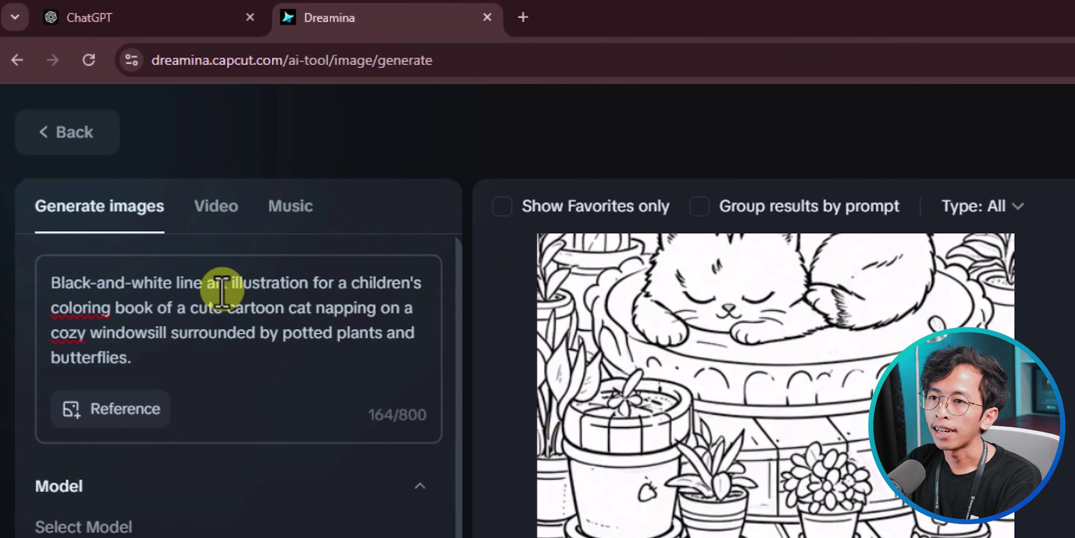
{"action": "left_click_drag", "start_coordinate": [53, 285], "coordinate": [230, 289]}
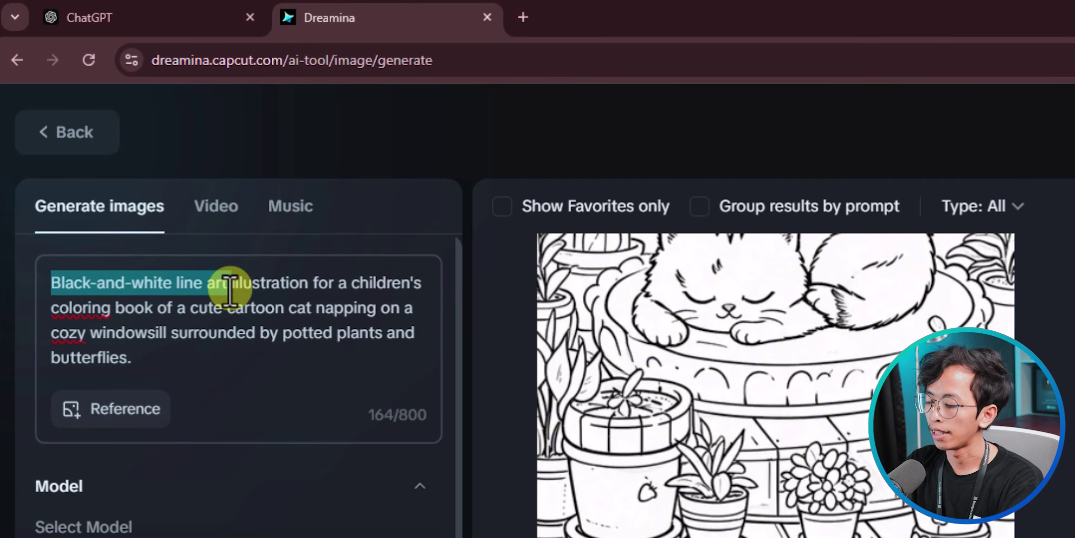
{"action": "key", "text": "BackSpace"}
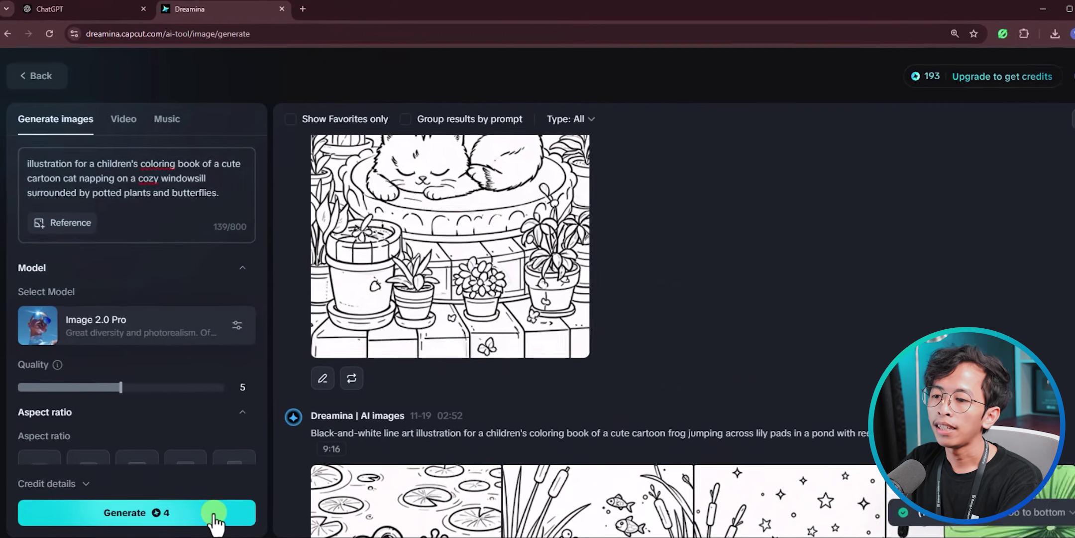
{"action": "left_click", "coordinate": [209, 498]}
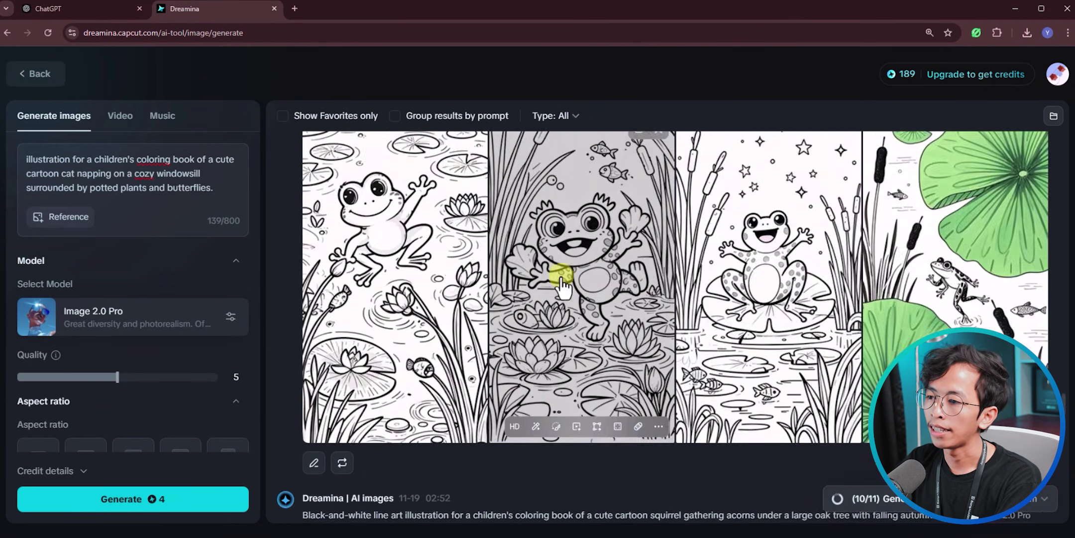
Compare the newly generated colour cat images and copy the upscaled one of the striped cat on the windowsill
{"action": "scroll", "coordinate": [559, 272], "scroll_direction": "down", "scroll_amount": 10}
{"action": "scroll", "coordinate": [567, 375], "scroll_direction": "down", "scroll_amount": 10}
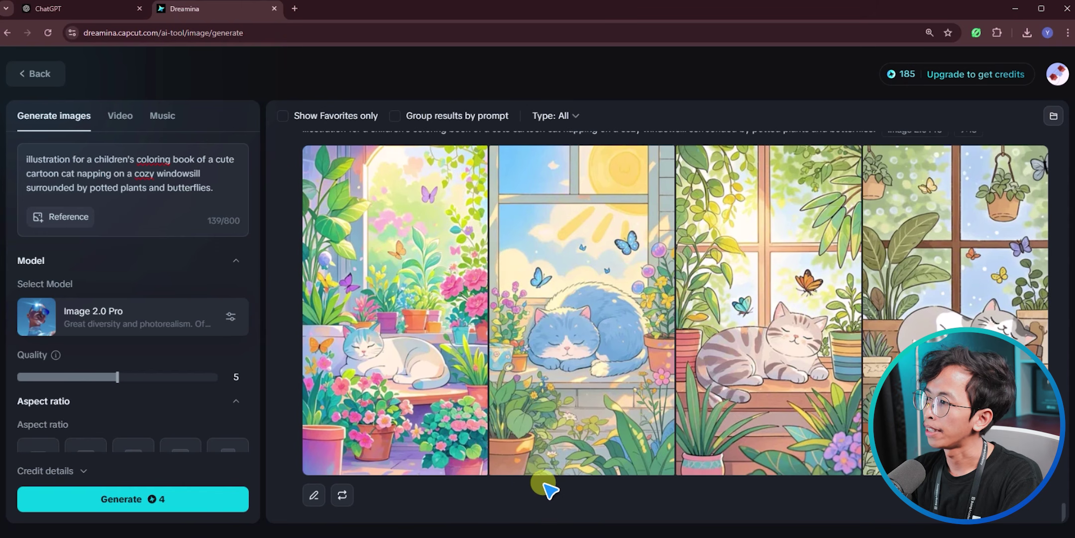
{"action": "scroll", "coordinate": [569, 408], "scroll_direction": "up", "scroll_amount": 7}
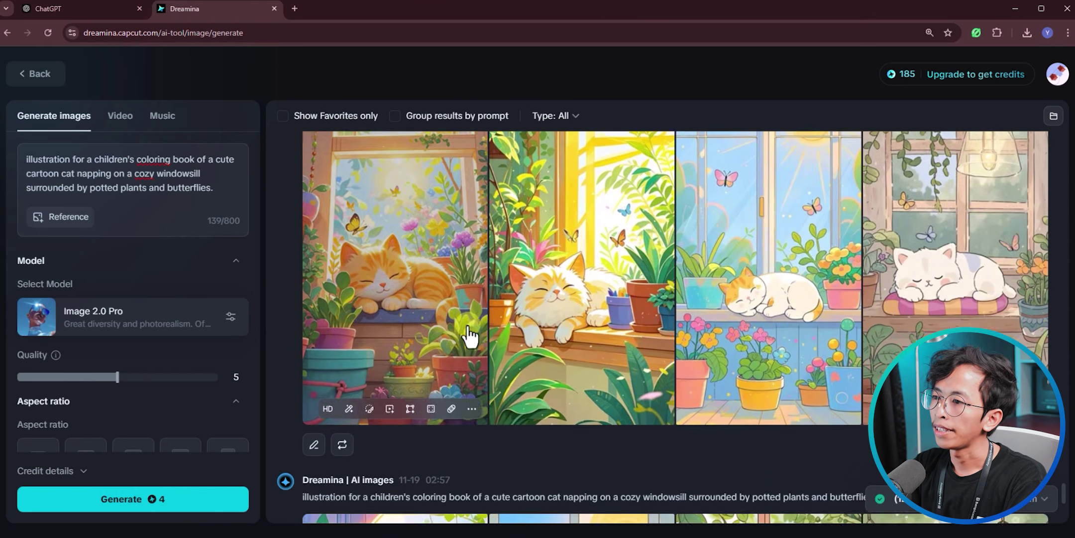
{"action": "scroll", "coordinate": [612, 305], "scroll_direction": "down", "scroll_amount": 10}
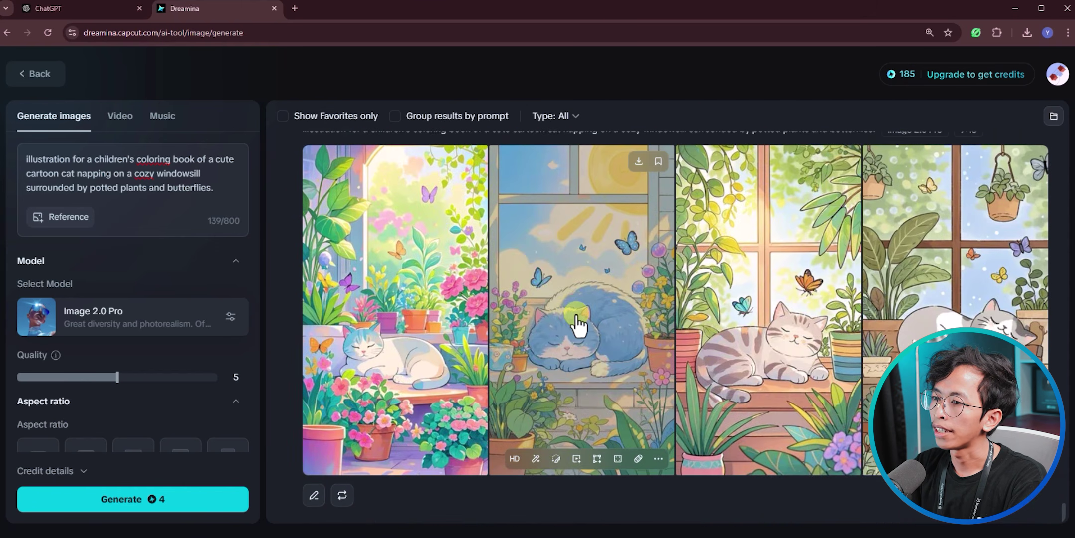
{"action": "left_click", "coordinate": [566, 319]}
{"action": "right_click", "coordinate": [426, 209]}
{"action": "left_click", "coordinate": [478, 255]}
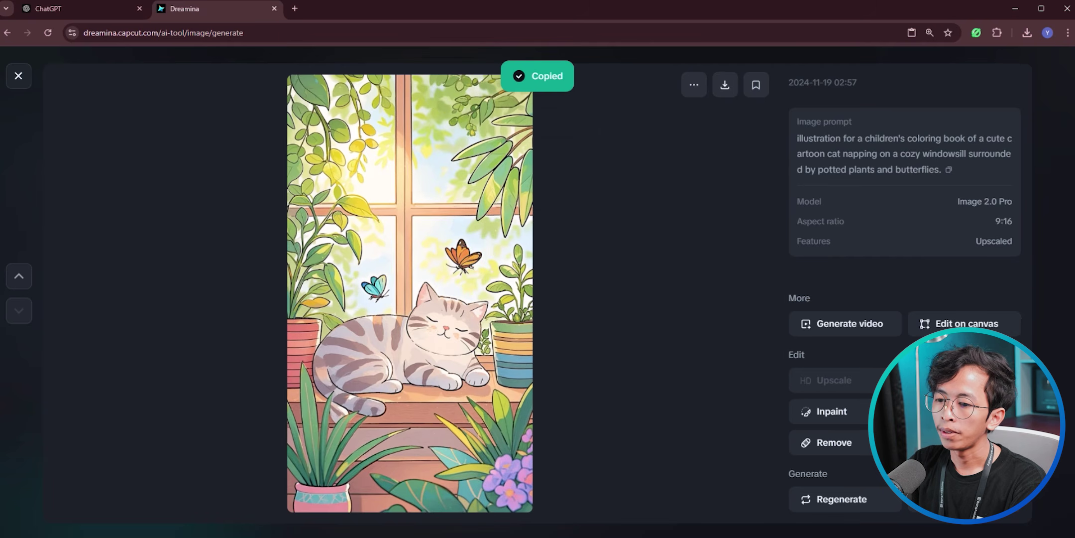
Switch to the Canva coloring book and add a blank page moved ahead of the duck page as the cover
{"action": "key", "text": "alt+Tab"}
{"action": "scroll", "coordinate": [399, 403], "scroll_direction": "down", "scroll_amount": 8}
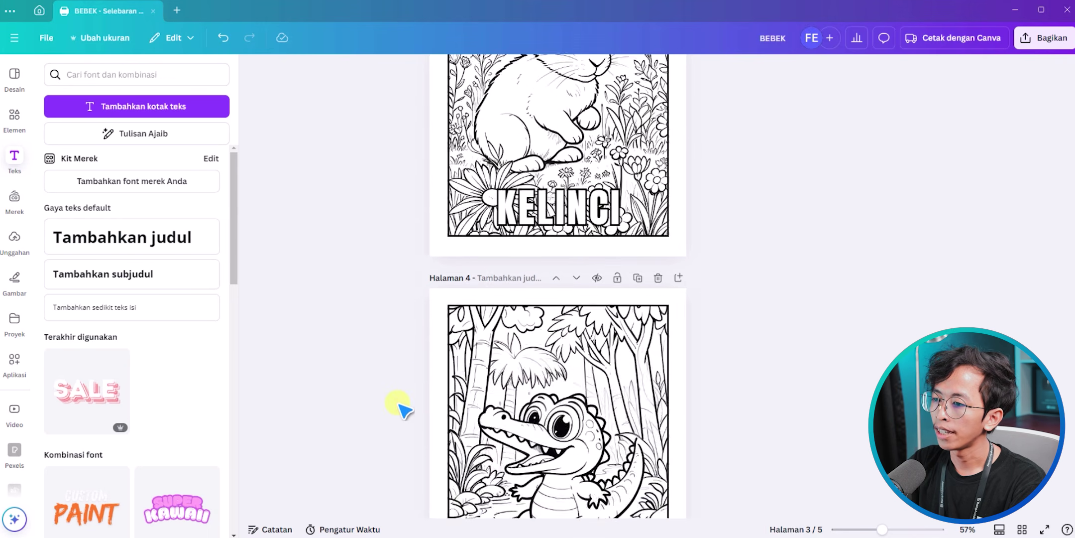
{"action": "scroll", "coordinate": [399, 403], "scroll_direction": "up", "scroll_amount": 10}
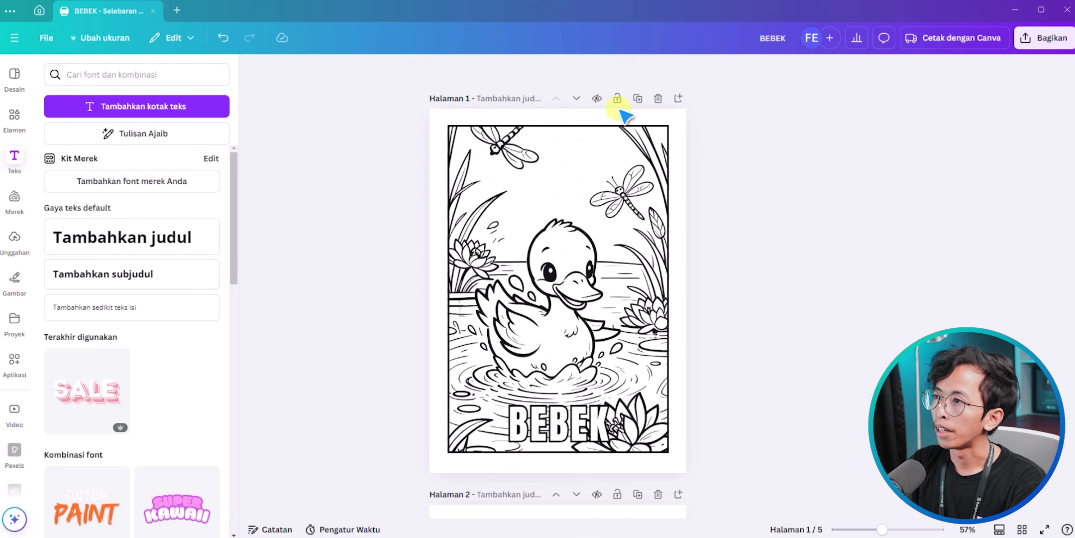
{"action": "left_click", "coordinate": [678, 99]}
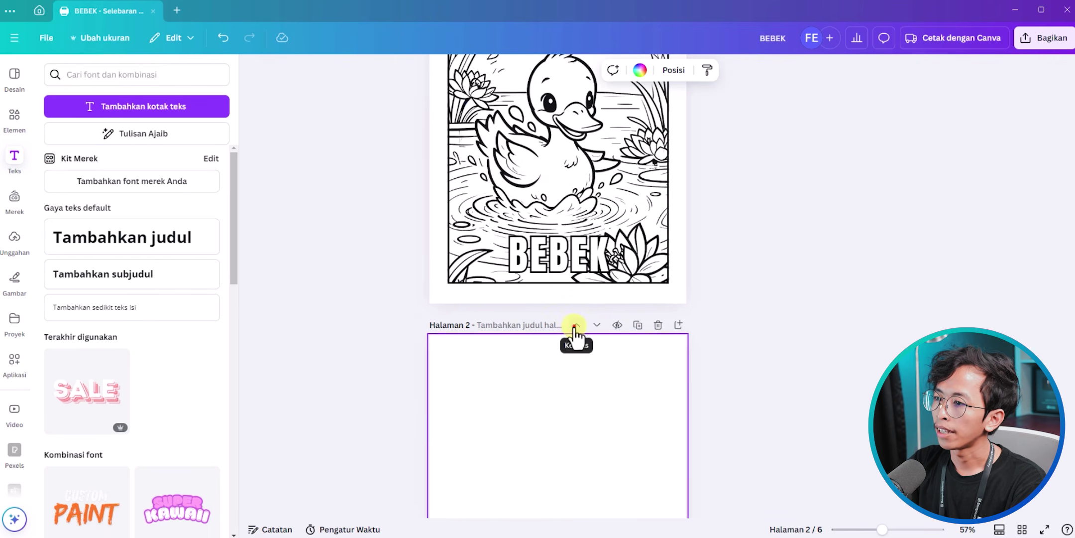
{"action": "left_click", "coordinate": [576, 325]}
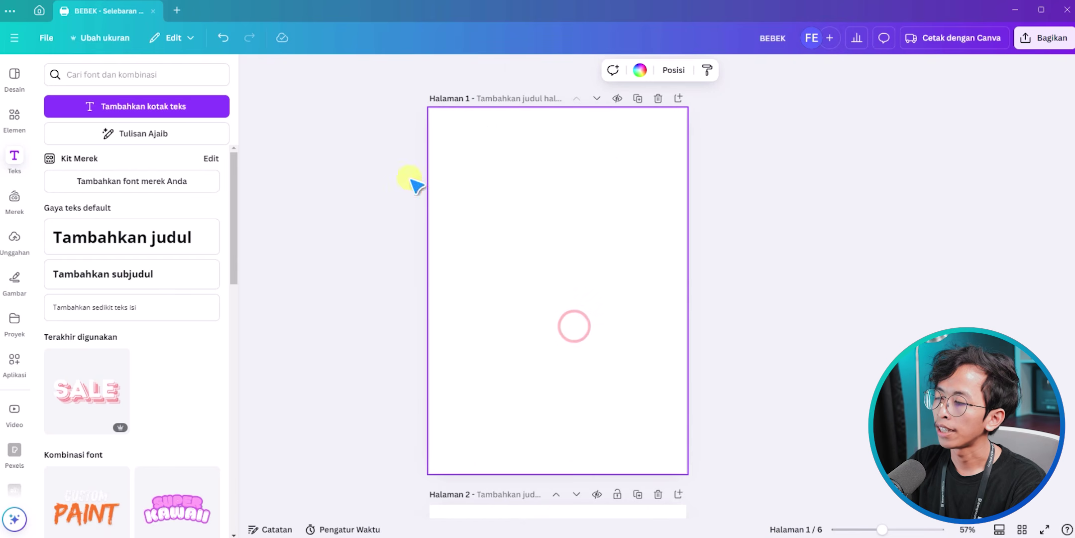
{"action": "left_click", "coordinate": [368, 198]}
Fill the blank cover page with a single-cell grid and place the copied colour cat image in it
{"action": "left_click", "coordinate": [14, 118]}
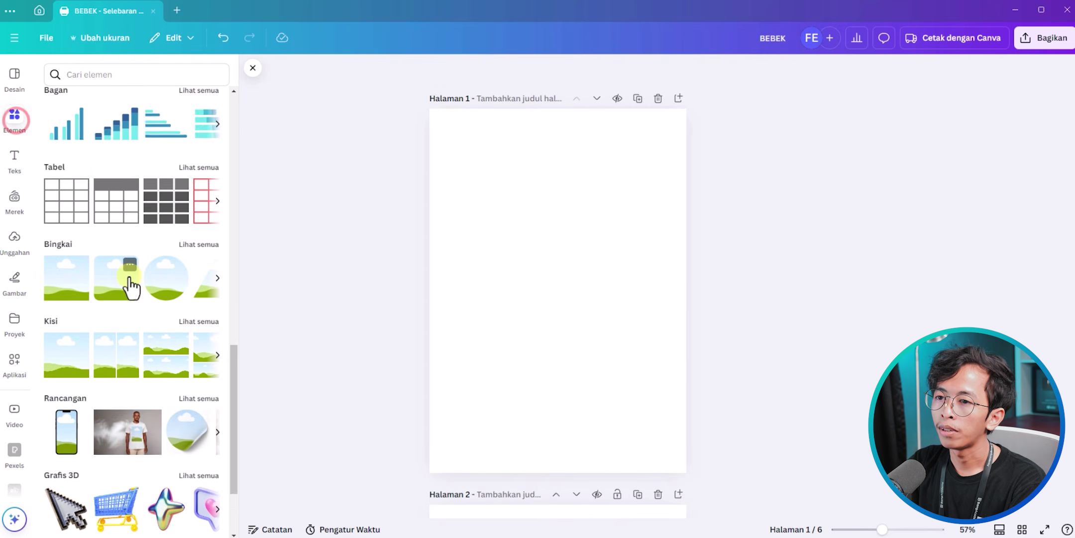
{"action": "scroll", "coordinate": [124, 324], "scroll_direction": "down", "scroll_amount": 1}
{"action": "left_click_drag", "start_coordinate": [74, 306], "coordinate": [498, 215]}
{"action": "left_click", "coordinate": [794, 276]}
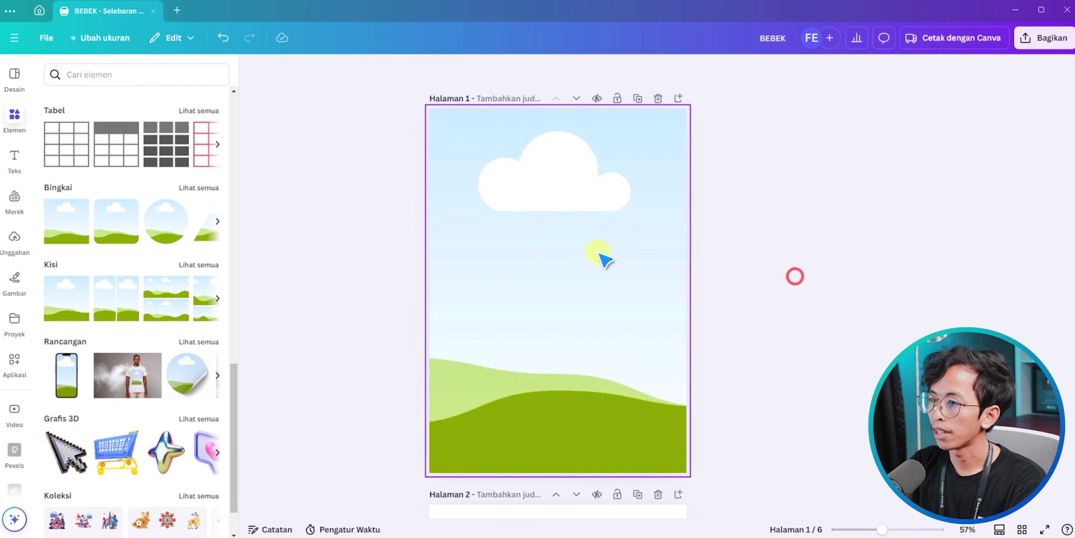
{"action": "key", "text": "ctrl+v"}
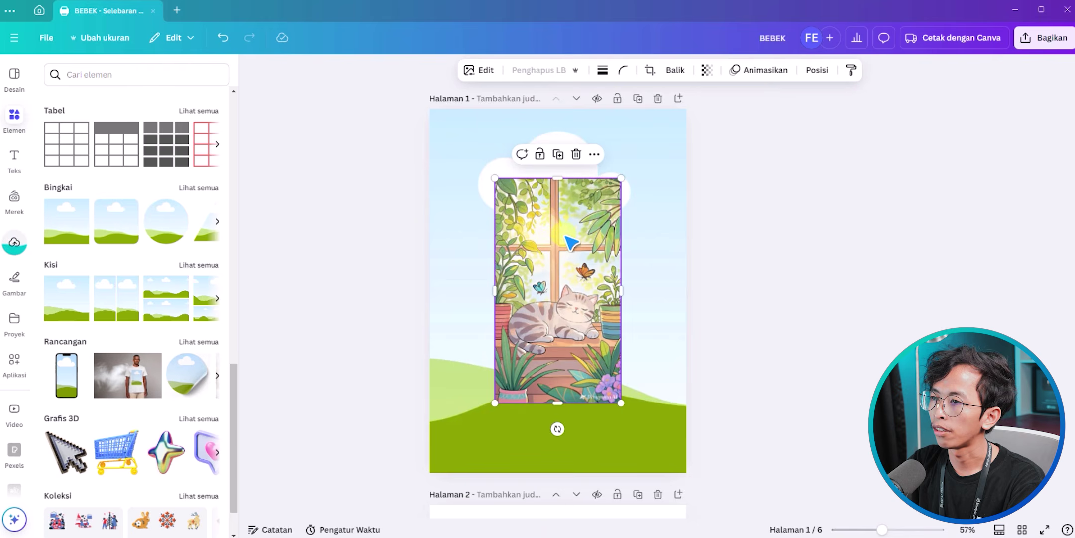
{"action": "left_click_drag", "start_coordinate": [571, 243], "coordinate": [558, 234]}
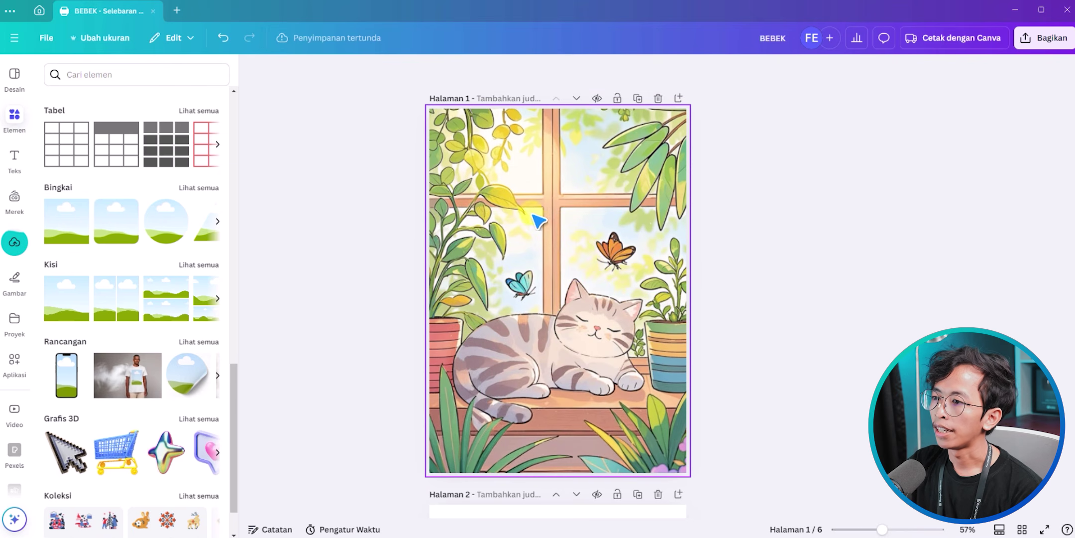
{"action": "left_click", "coordinate": [354, 243]}
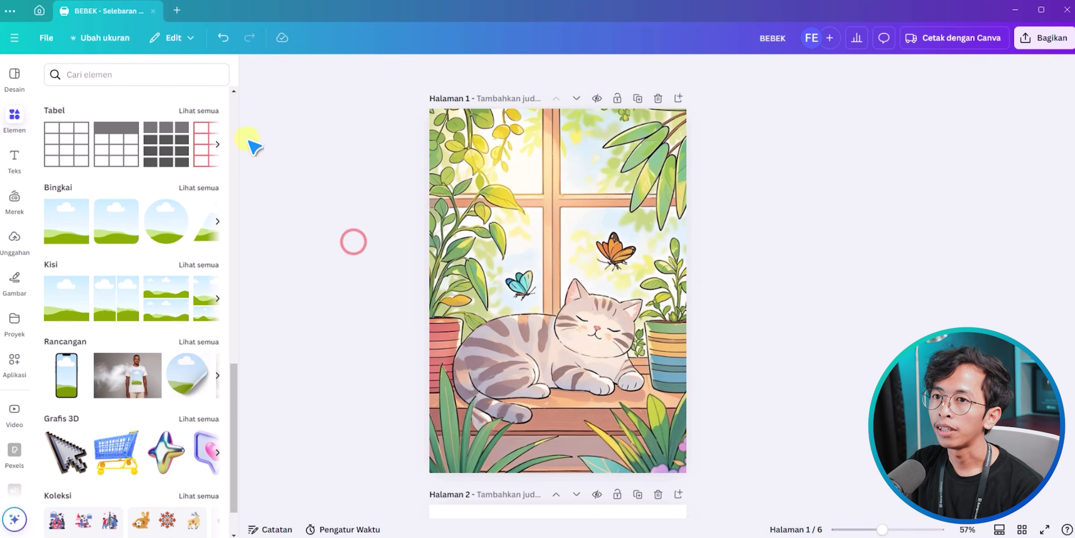
Add the title "CUTE ANIMALS" to the cover, recolour it white from the photo colours, and open its outline effect's colour choice
{"action": "left_click", "coordinate": [15, 159]}
{"action": "left_click", "coordinate": [96, 106]}
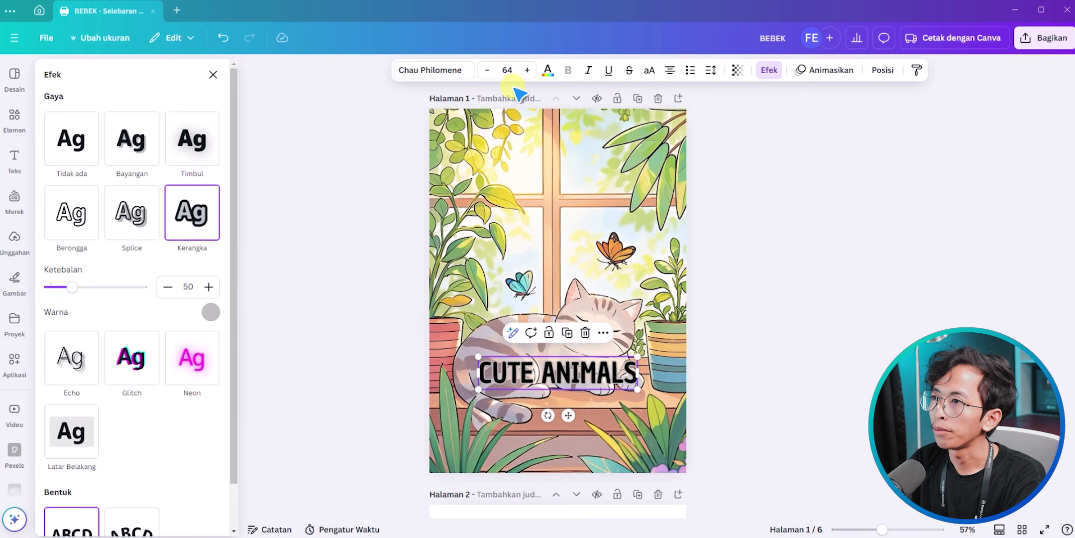
{"action": "left_click", "coordinate": [548, 69]}
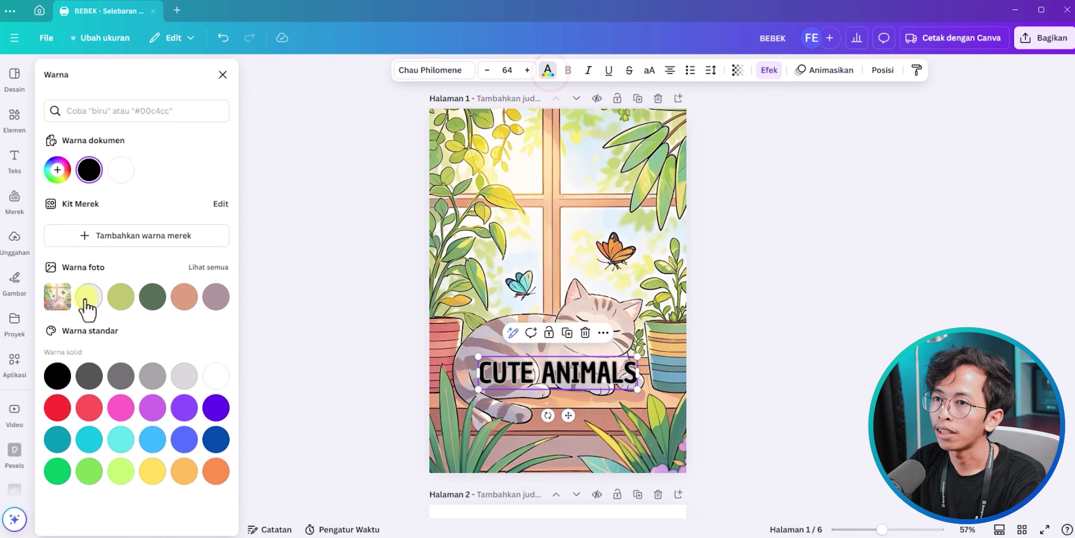
{"action": "left_click", "coordinate": [87, 297]}
{"action": "left_click", "coordinate": [764, 71]}
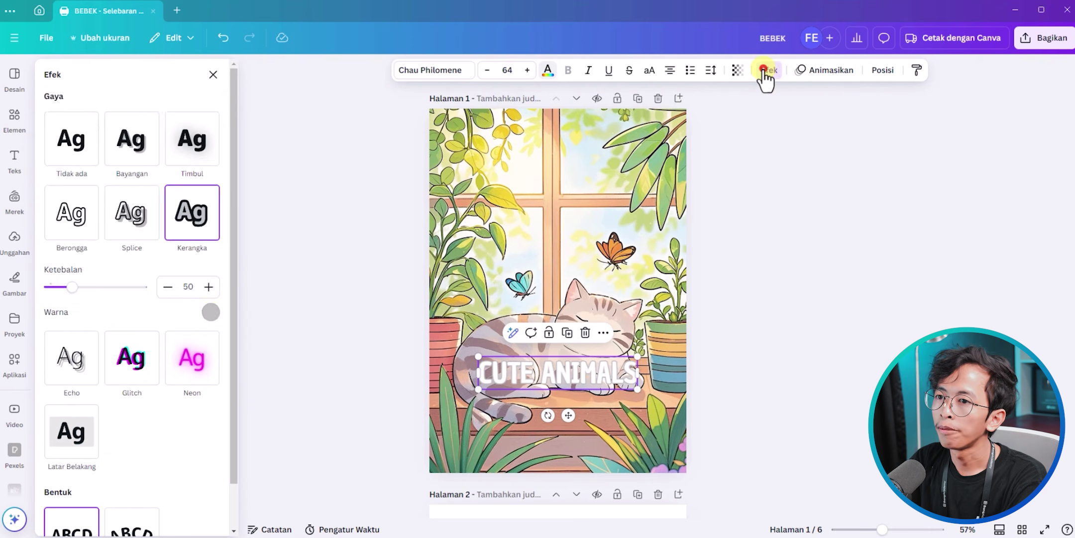
{"action": "left_click", "coordinate": [210, 312]}
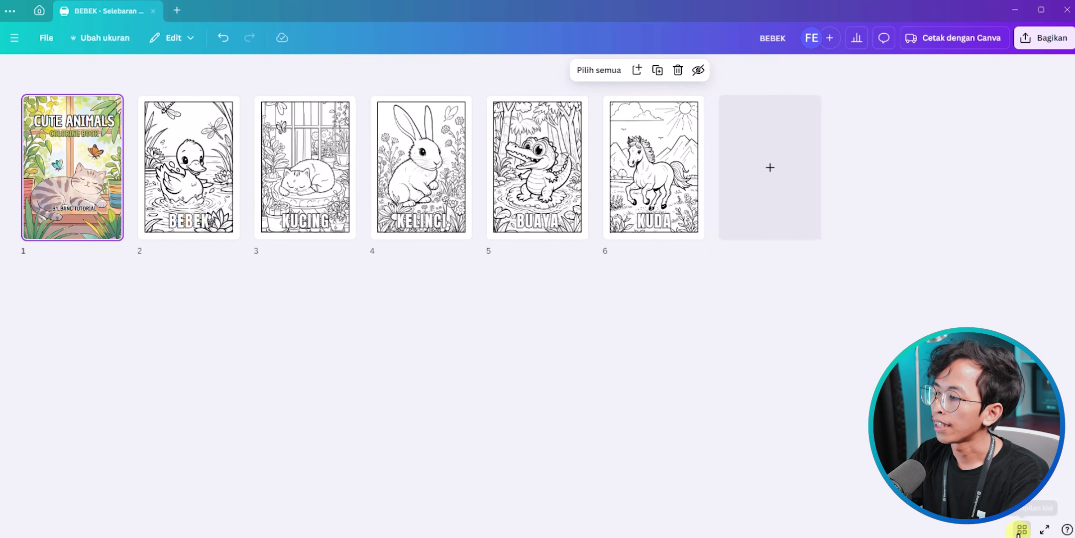
Return from the page overview to the cover and download all pages of the book as a standard PDF
{"action": "left_click", "coordinate": [1022, 528]}
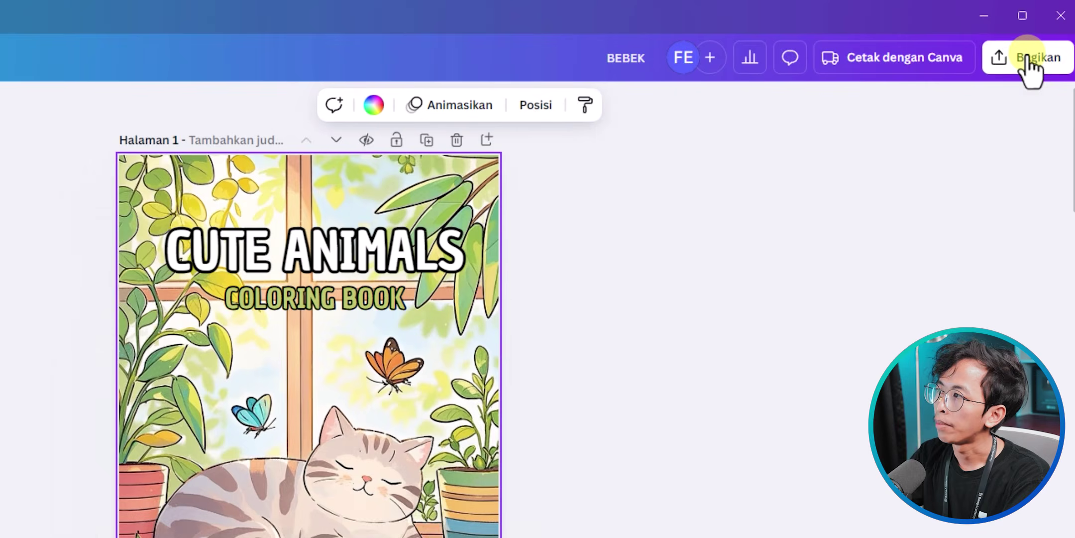
{"action": "left_click", "coordinate": [1040, 38]}
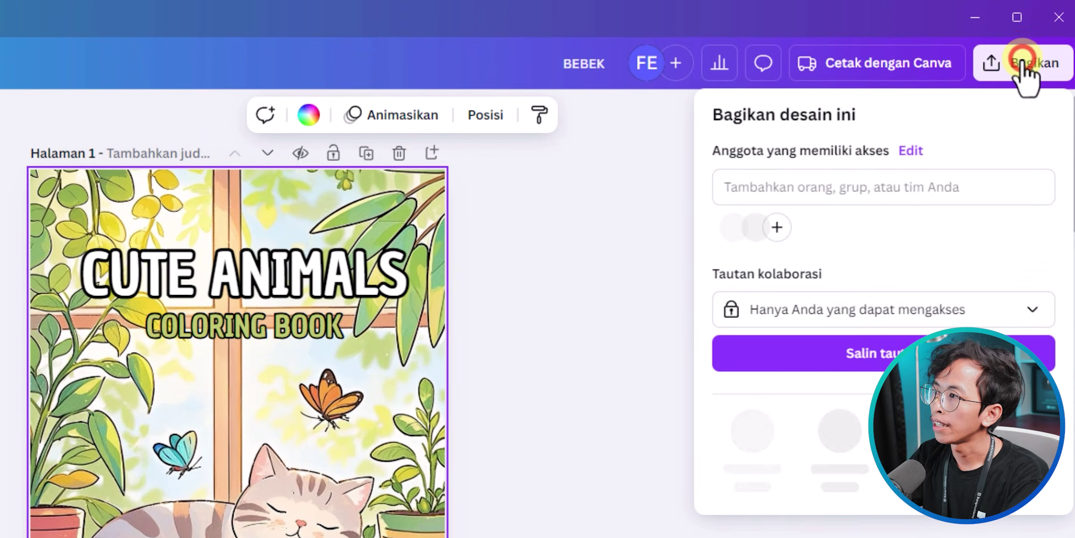
{"action": "left_click", "coordinate": [750, 443]}
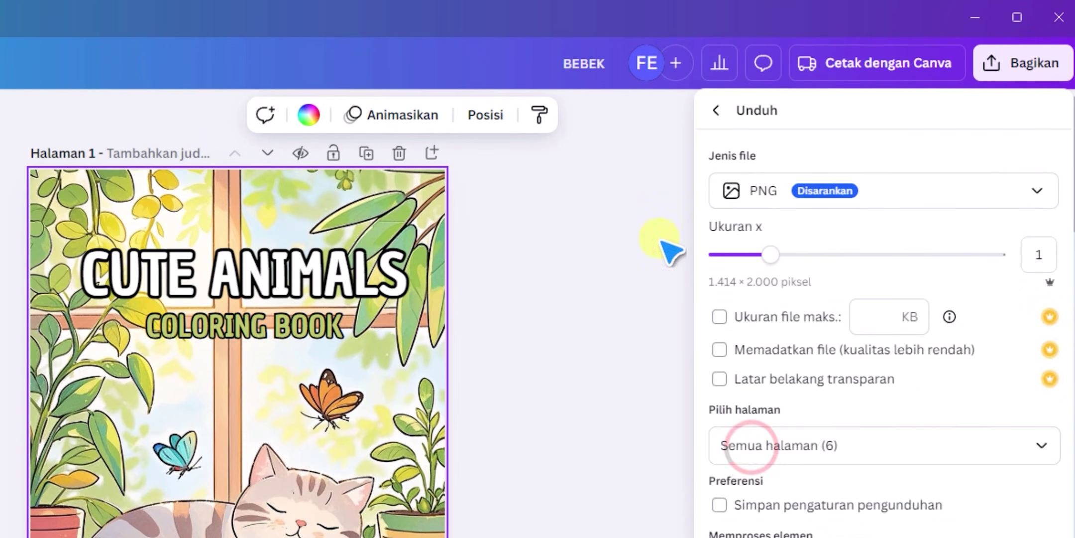
{"action": "left_click", "coordinate": [787, 199]}
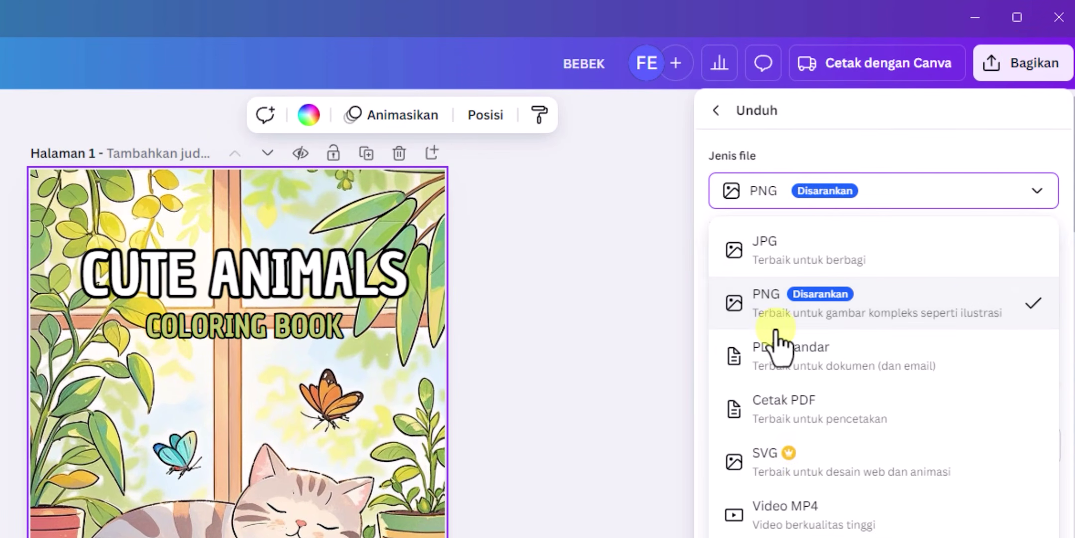
{"action": "left_click", "coordinate": [819, 363]}
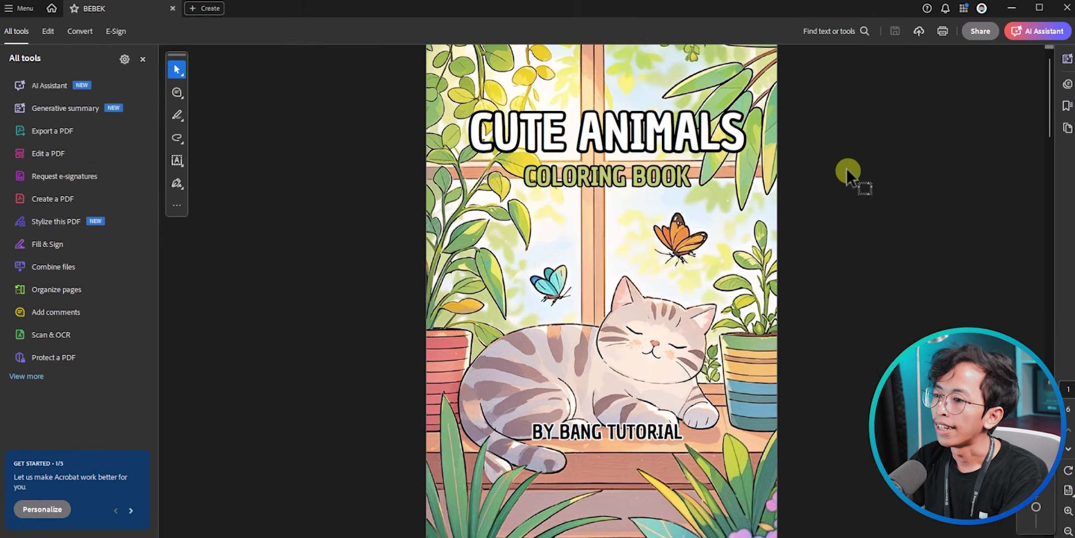
Review the exported PDF in Acrobat from the cover through to the horse page, checking each illustration and title
{"action": "scroll", "coordinate": [792, 199], "scroll_direction": "down", "scroll_amount": 3}
{"action": "scroll", "coordinate": [779, 225], "scroll_direction": "down", "scroll_amount": 15}
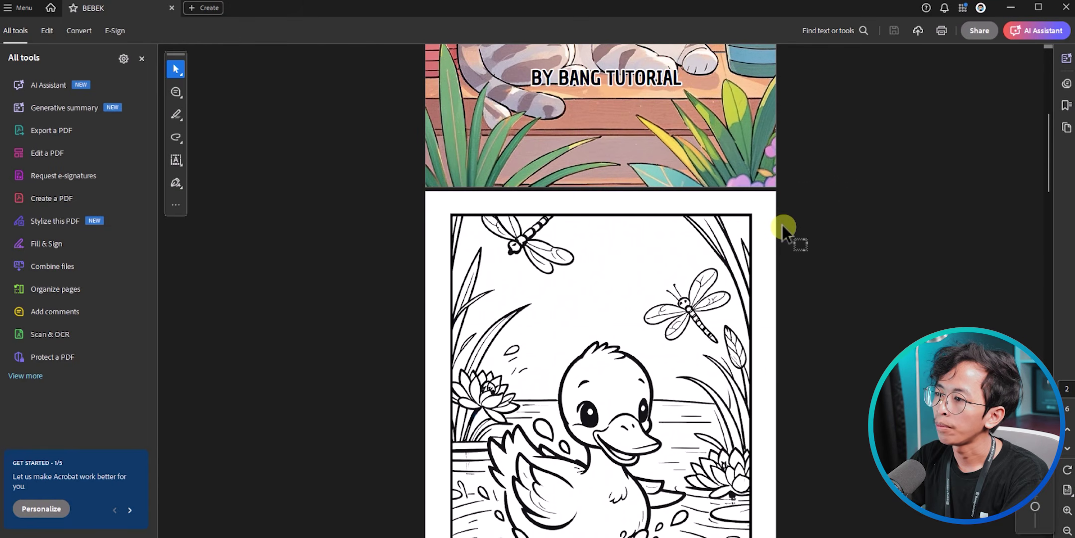
{"action": "scroll", "coordinate": [674, 232], "scroll_direction": "down", "scroll_amount": 15}
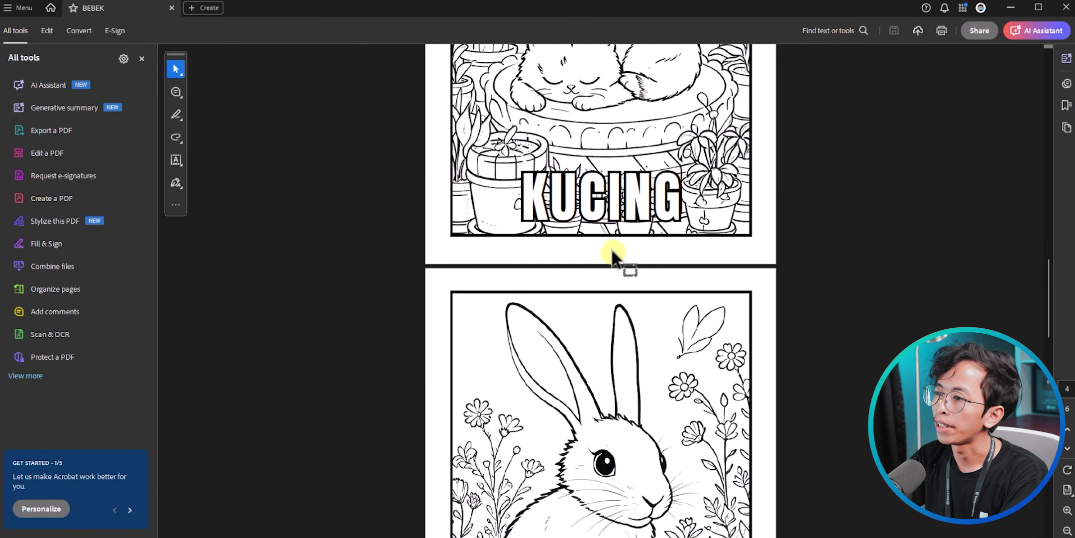
{"action": "scroll", "coordinate": [633, 276], "scroll_direction": "down", "scroll_amount": 7}
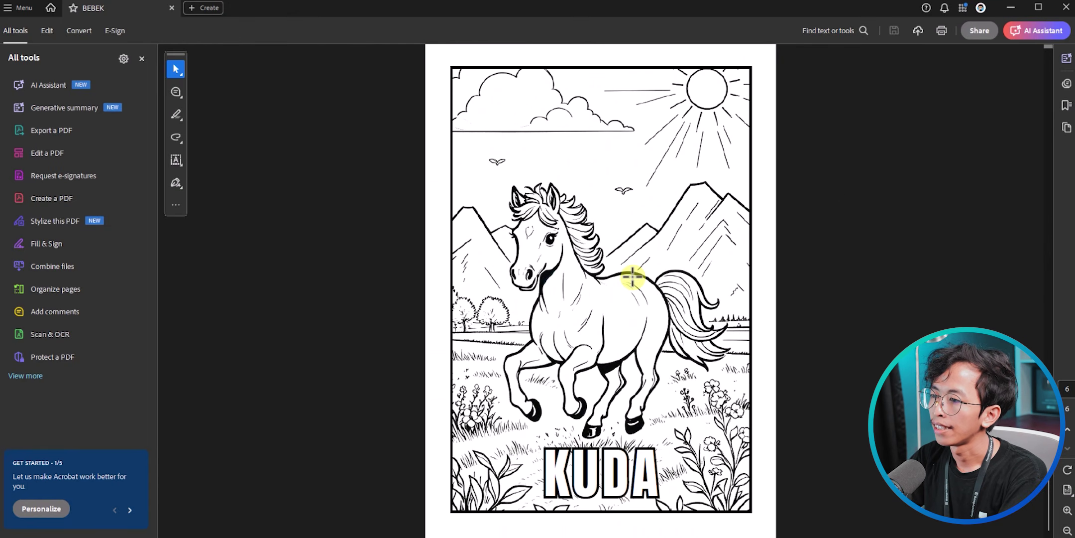